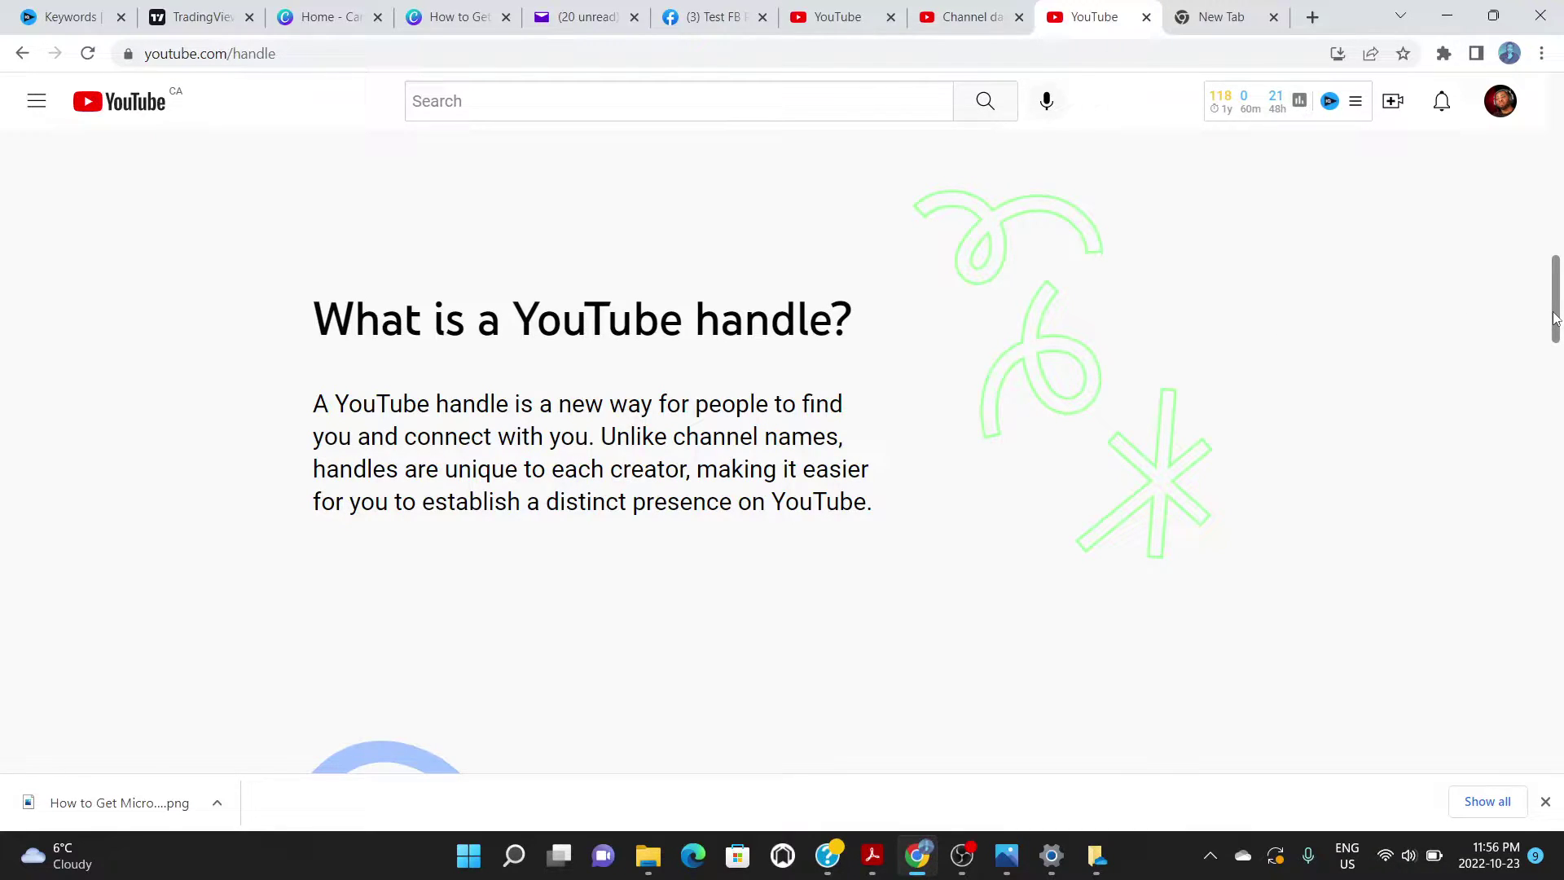
- Read the handle page from the definition of a YouTube handle through the things you can do with one
drag(1554, 319, 1554, 321)
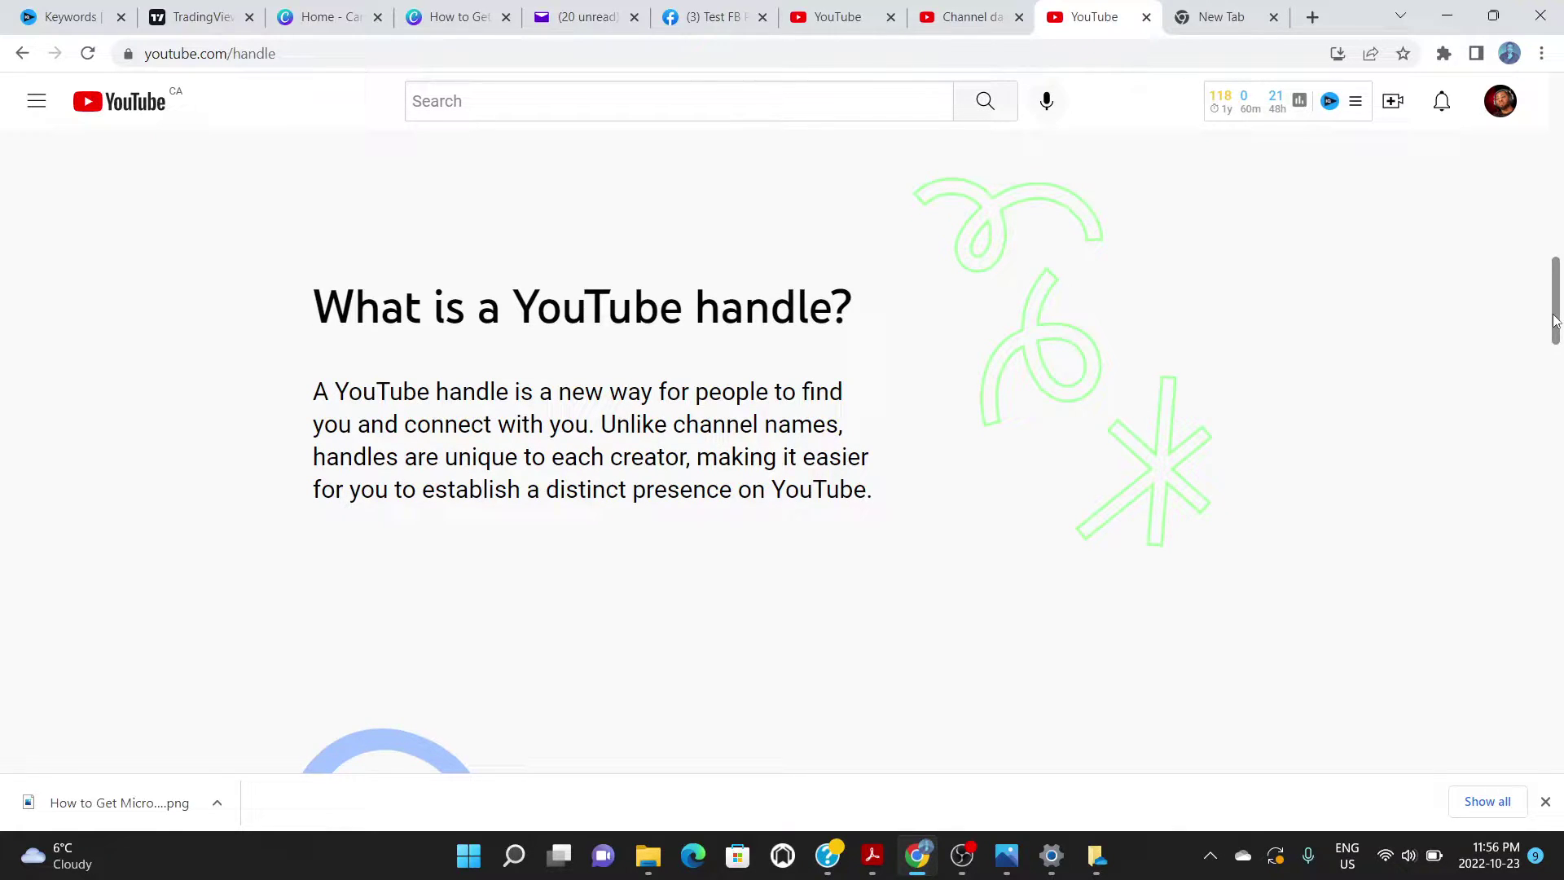
drag(1555, 320, 1555, 333)
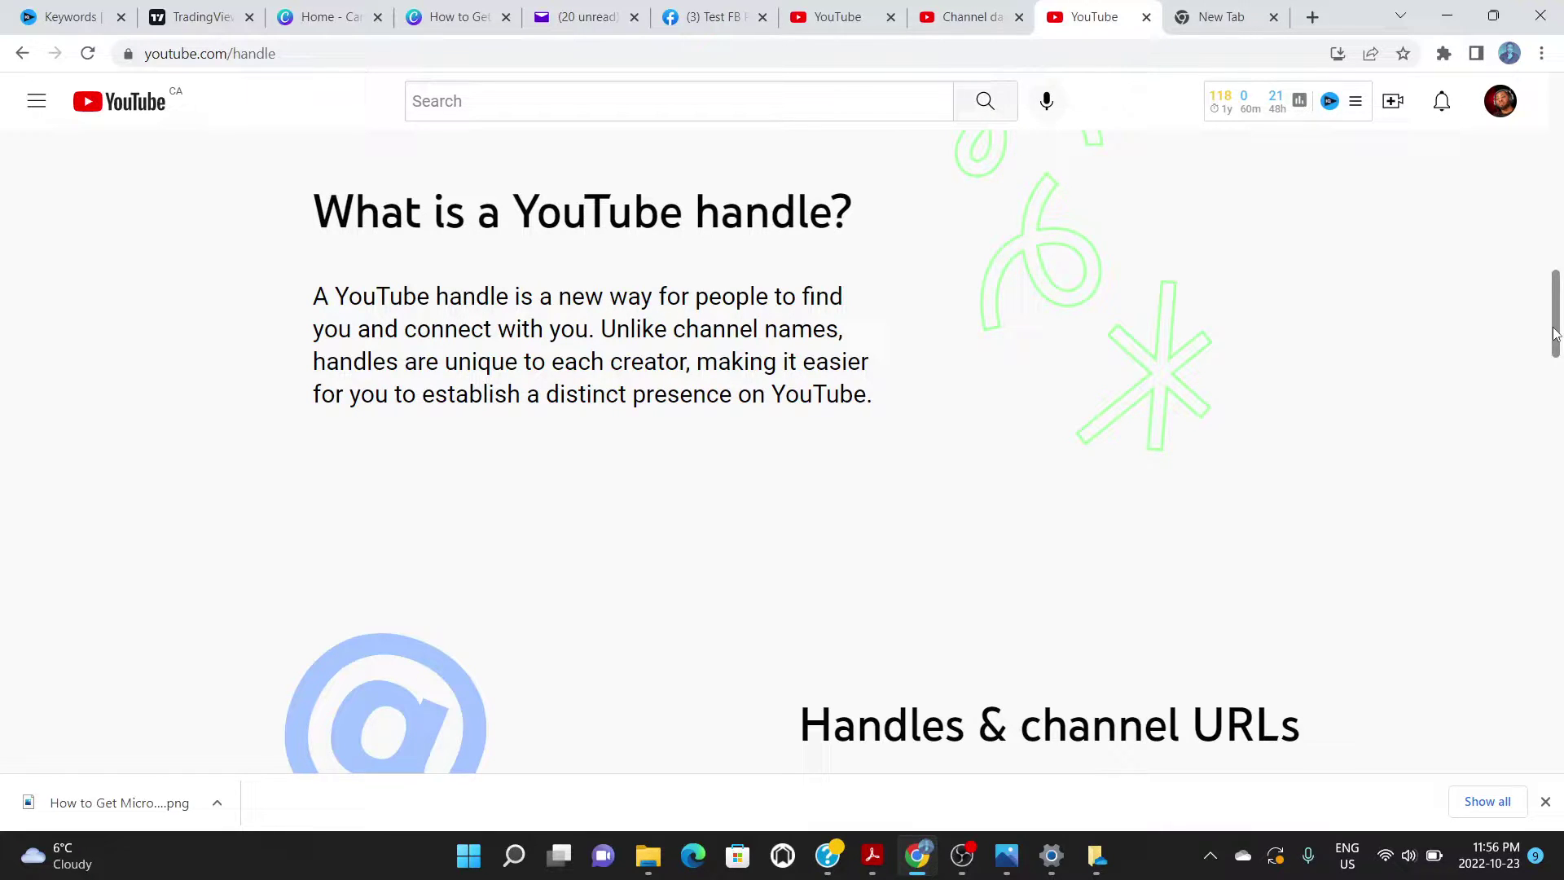
drag(1555, 333, 1560, 505)
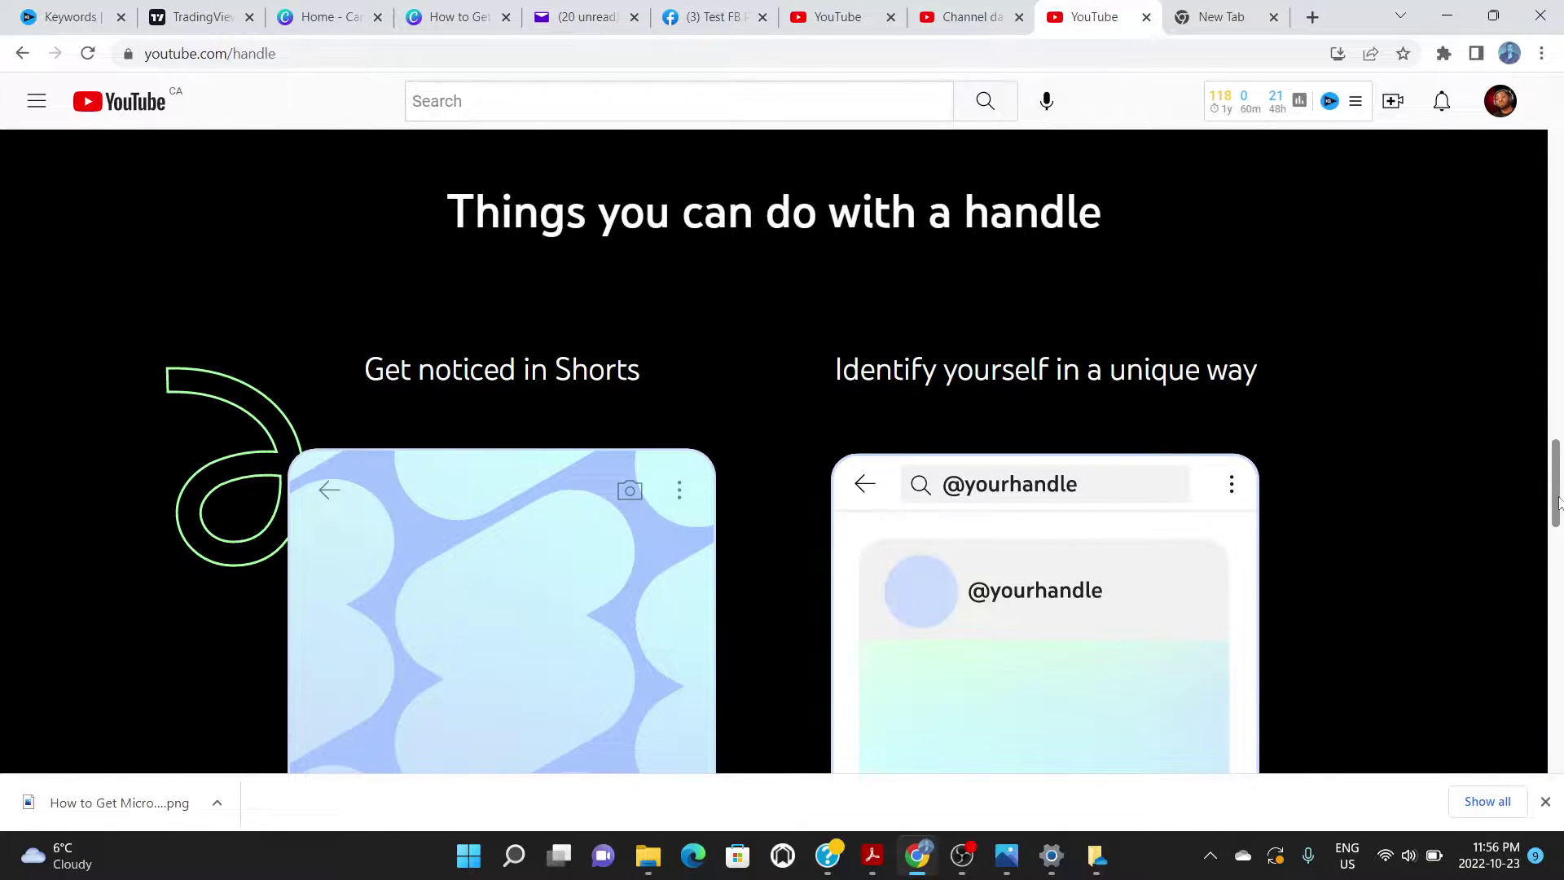
drag(1559, 502, 1558, 603)
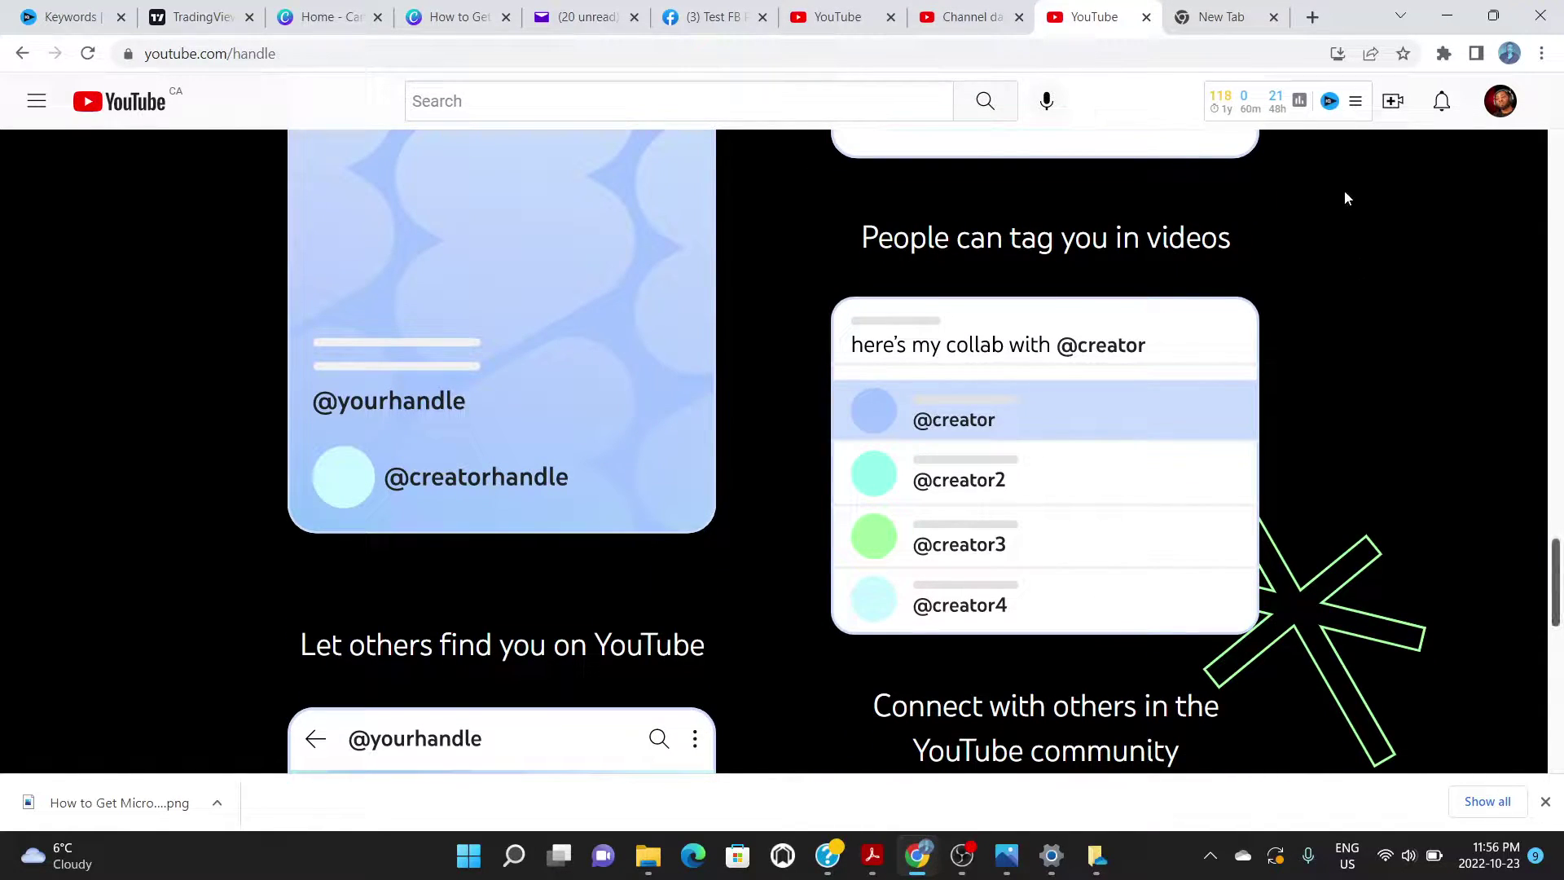
- Open youtube.com/handle in the empty browser tab
click(1221, 18)
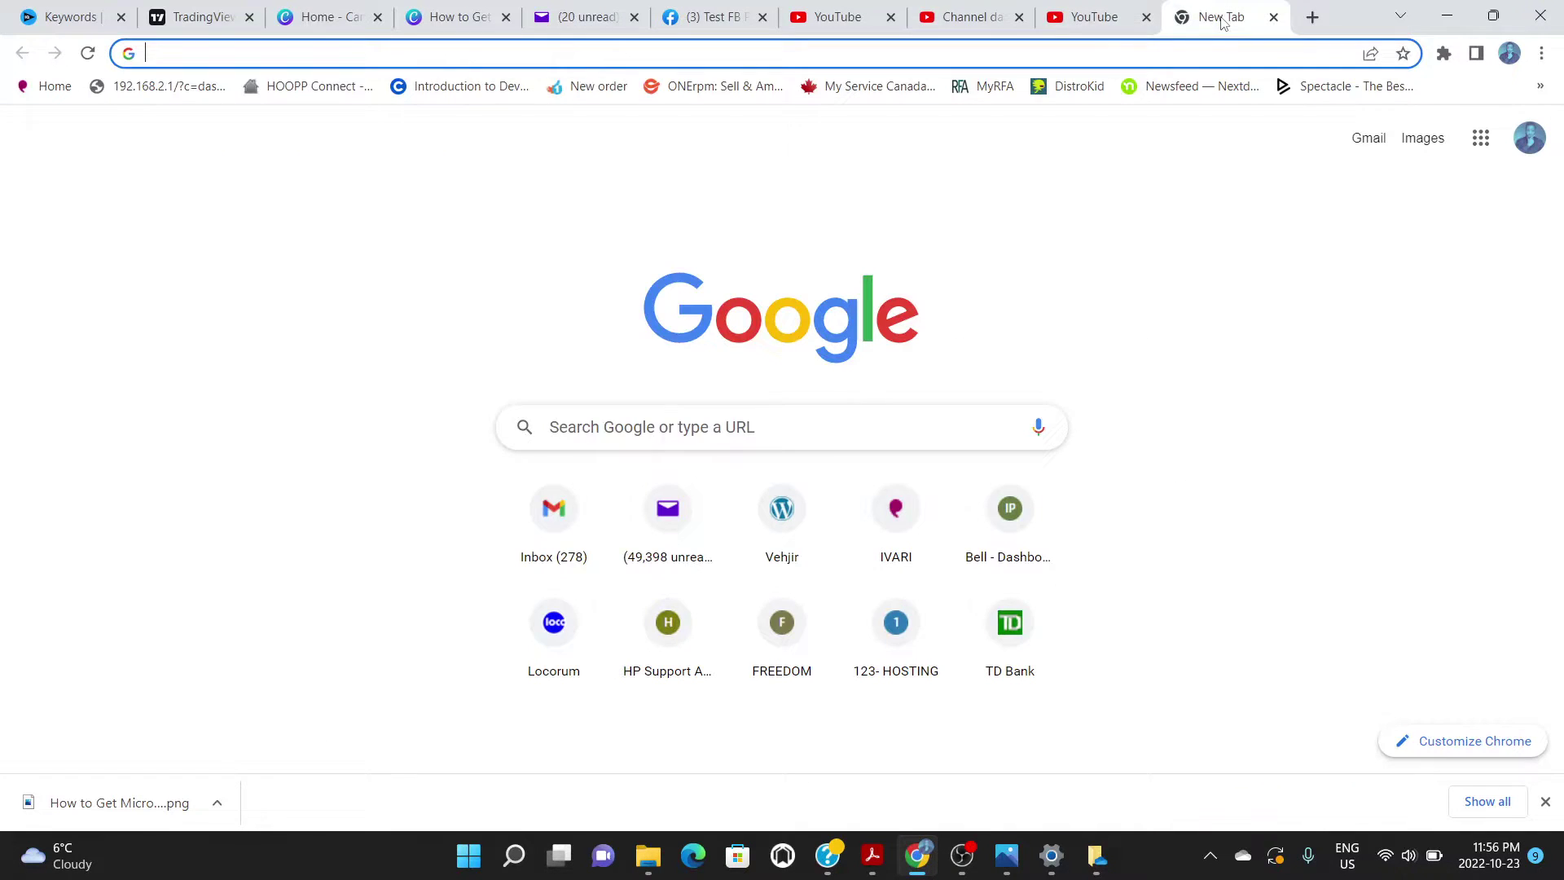
click(1144, 59)
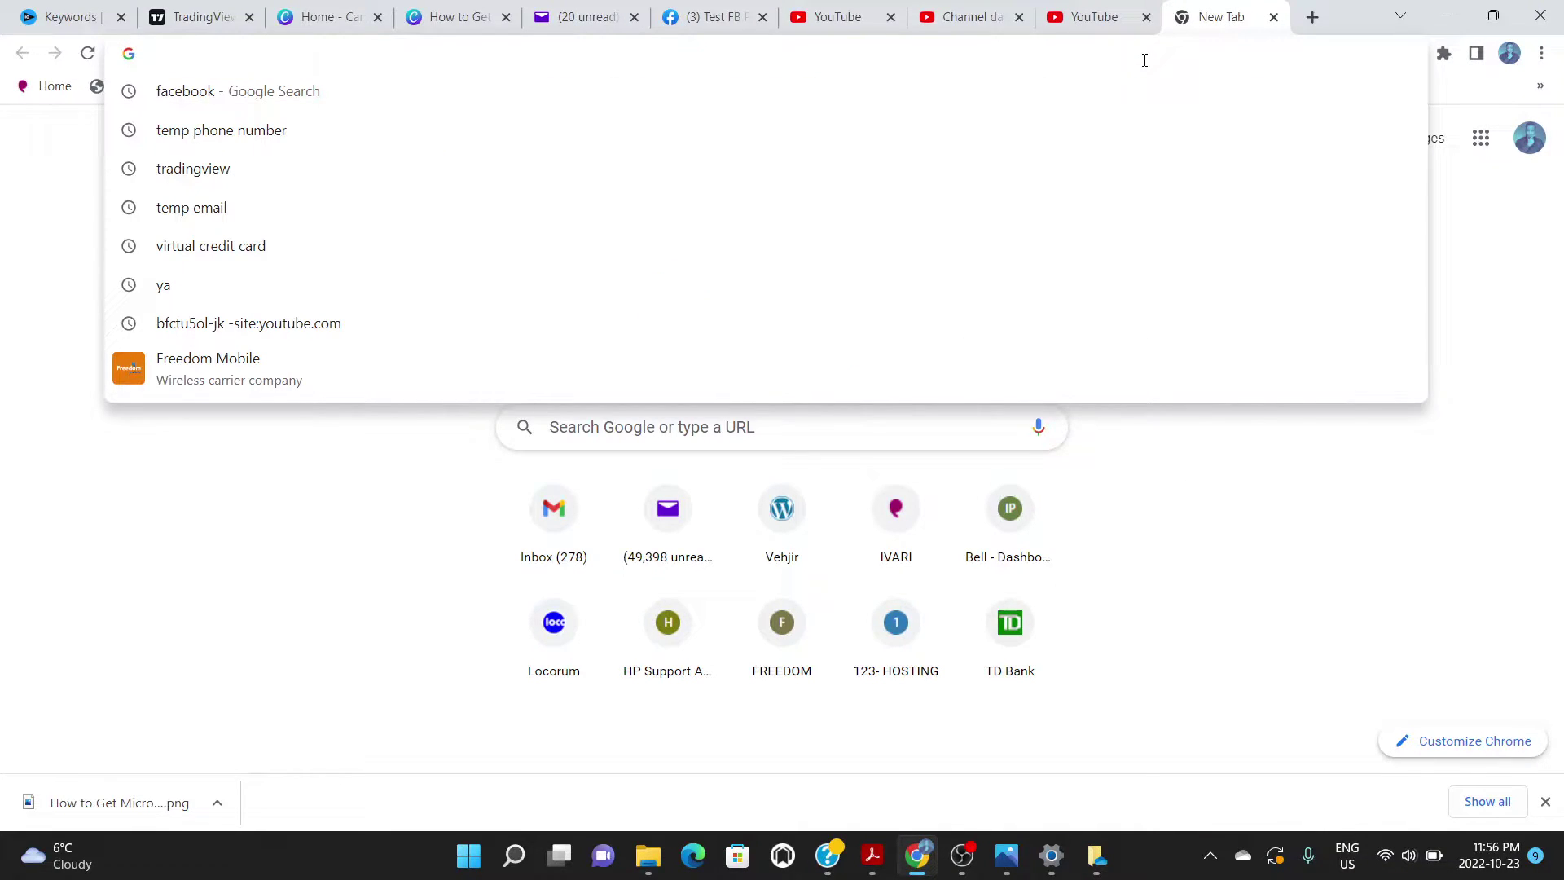
text(youtube.com)
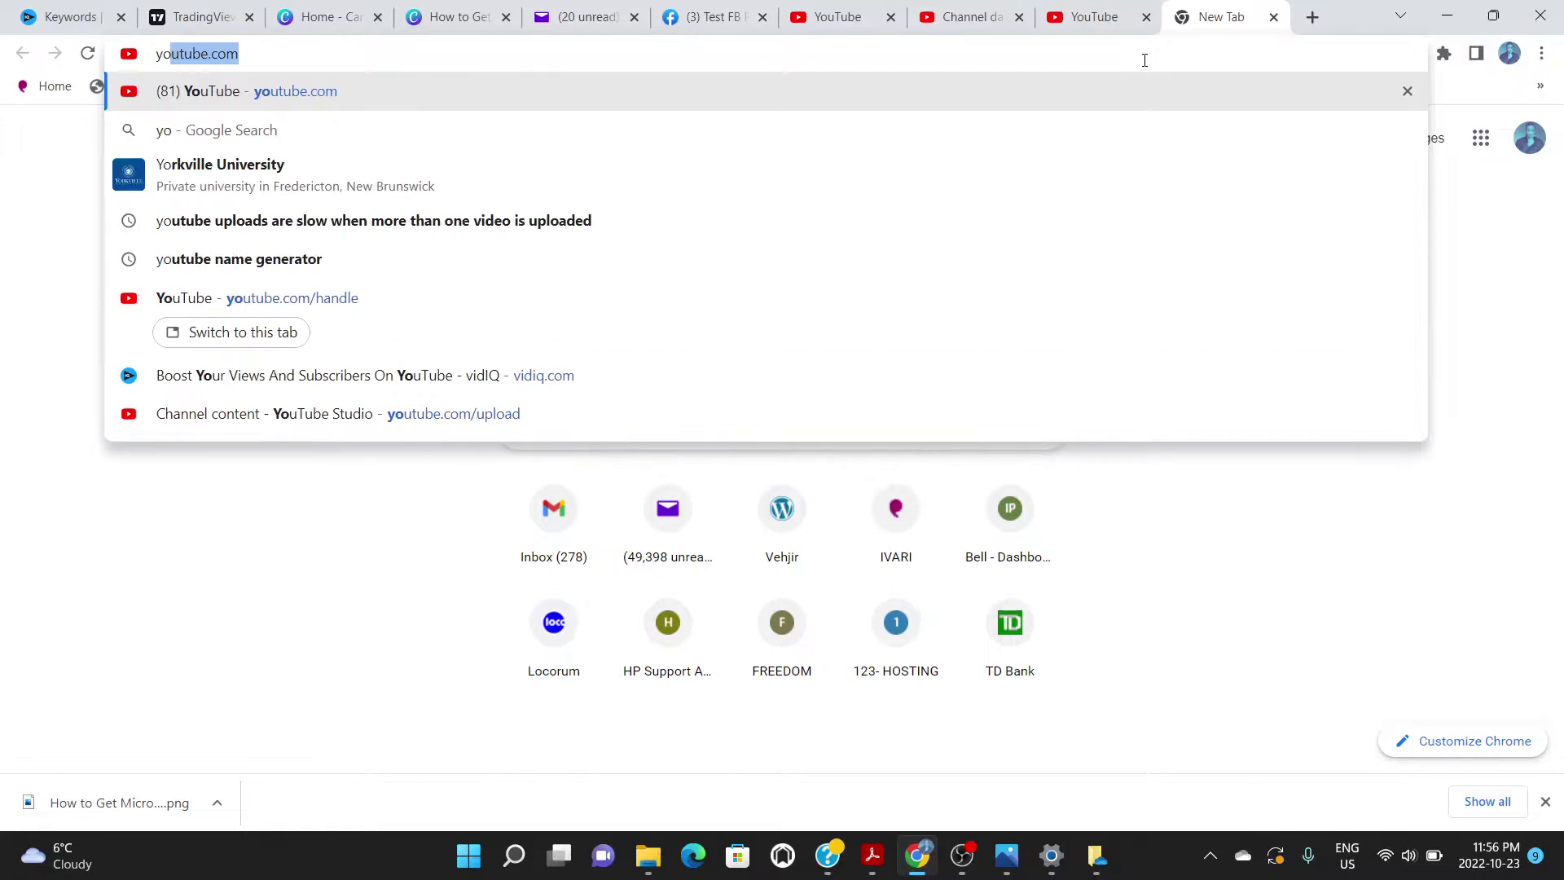
text(/)
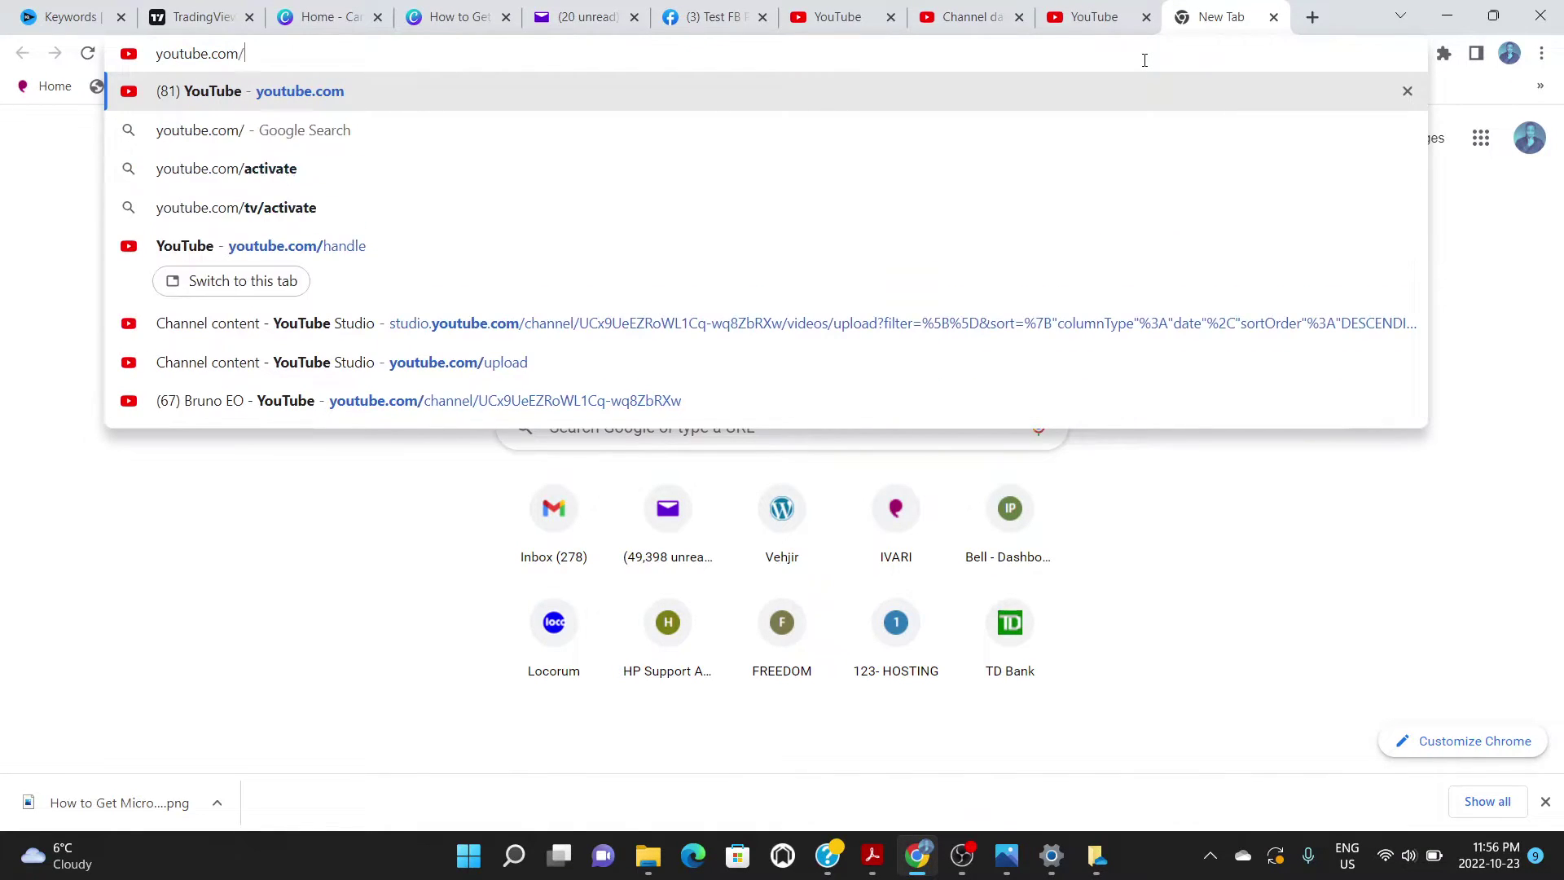
text(handl)
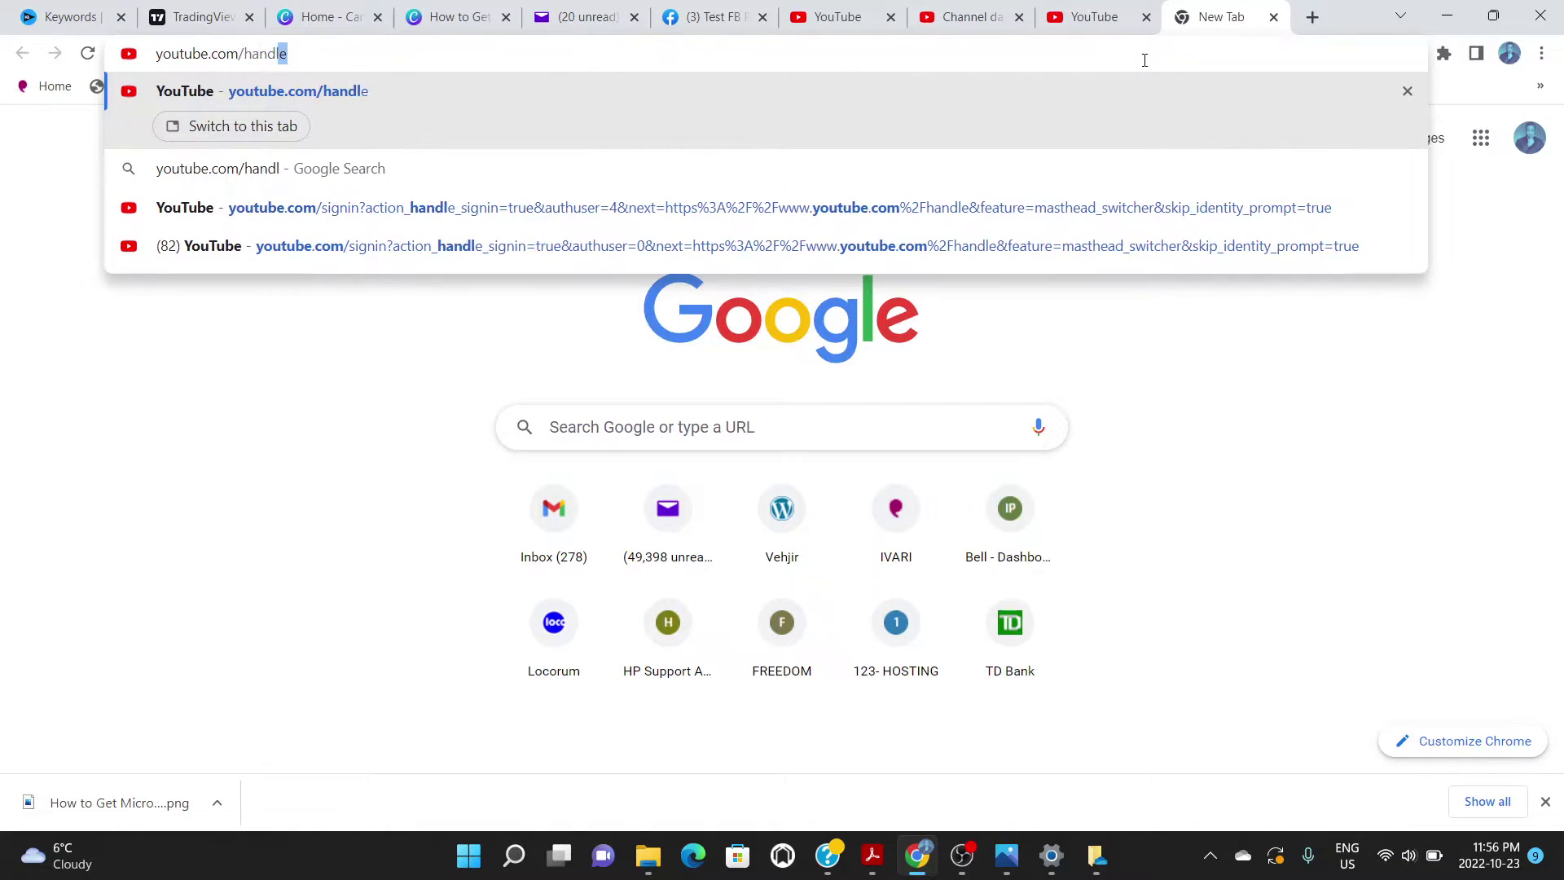
text(e)
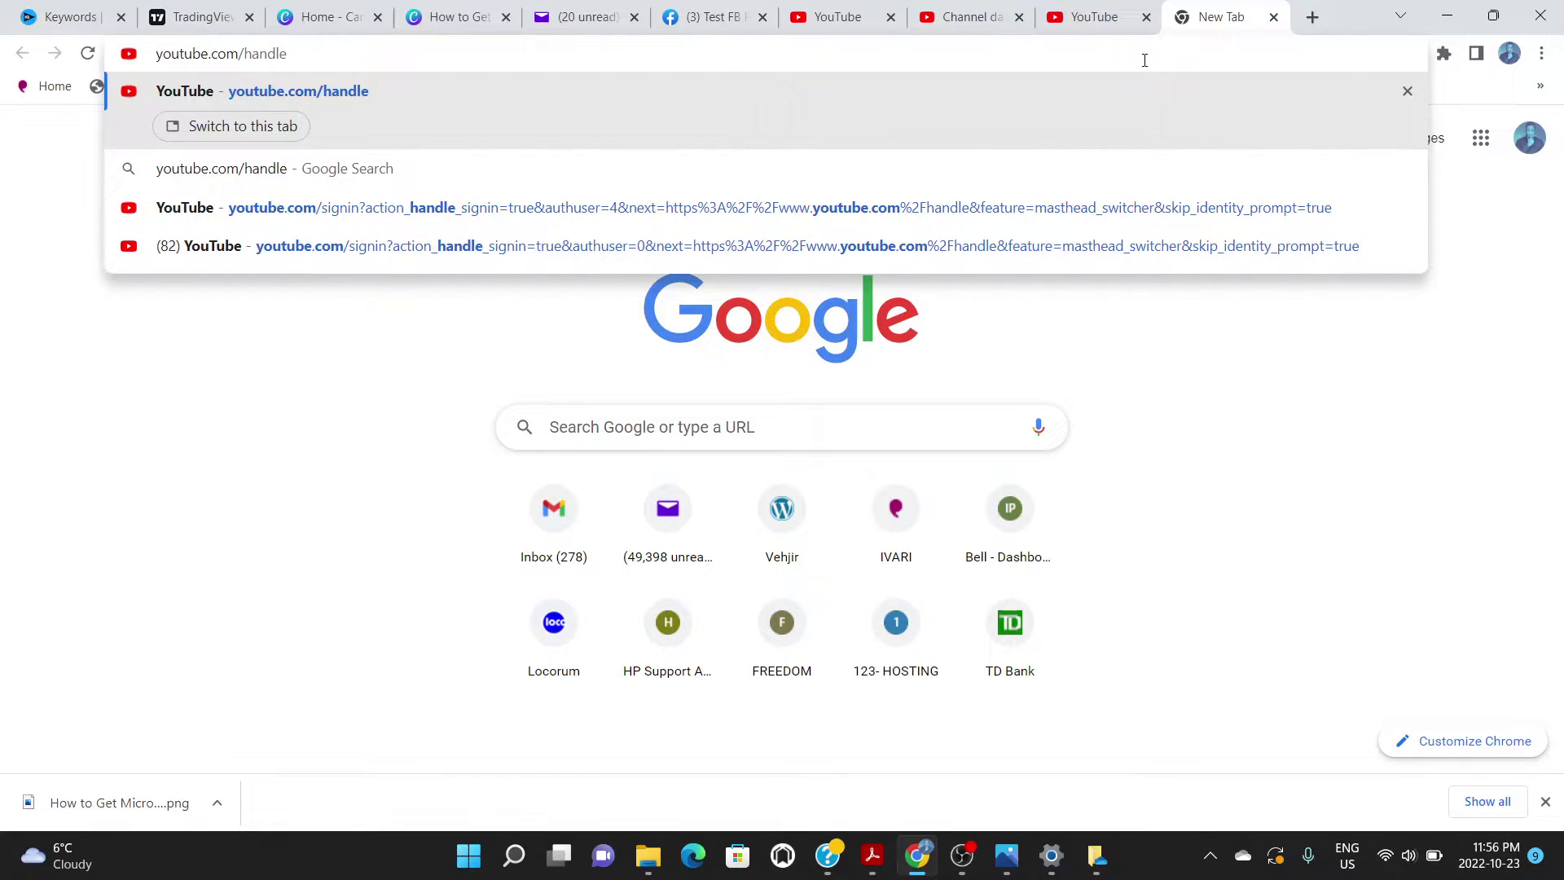
key(Return)
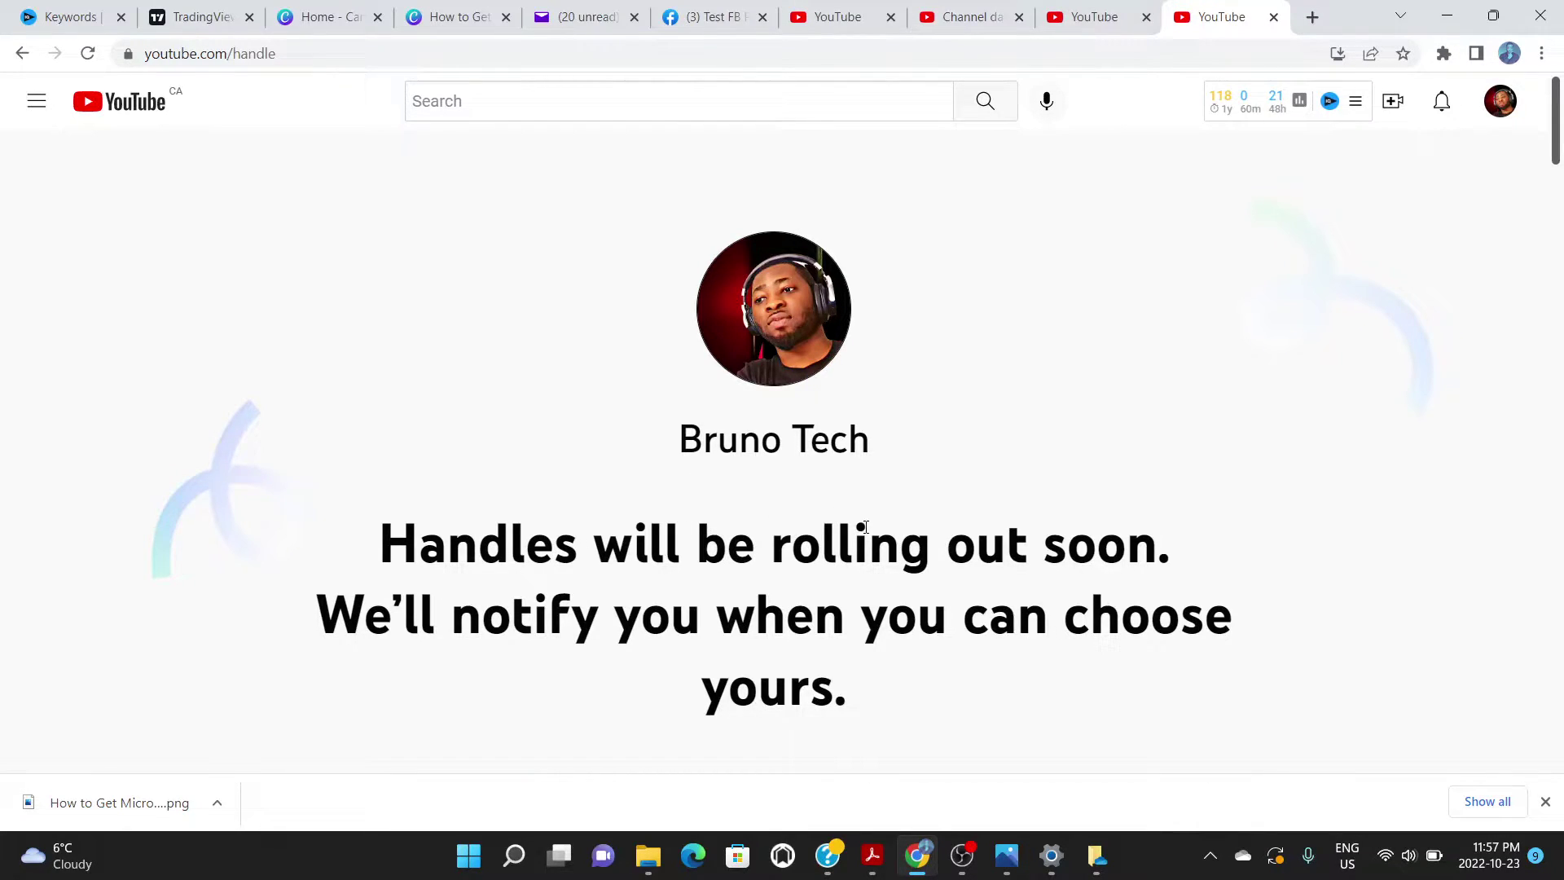
- Dismiss the downloads bar and read the section on handles and channel URLs
click(1546, 802)
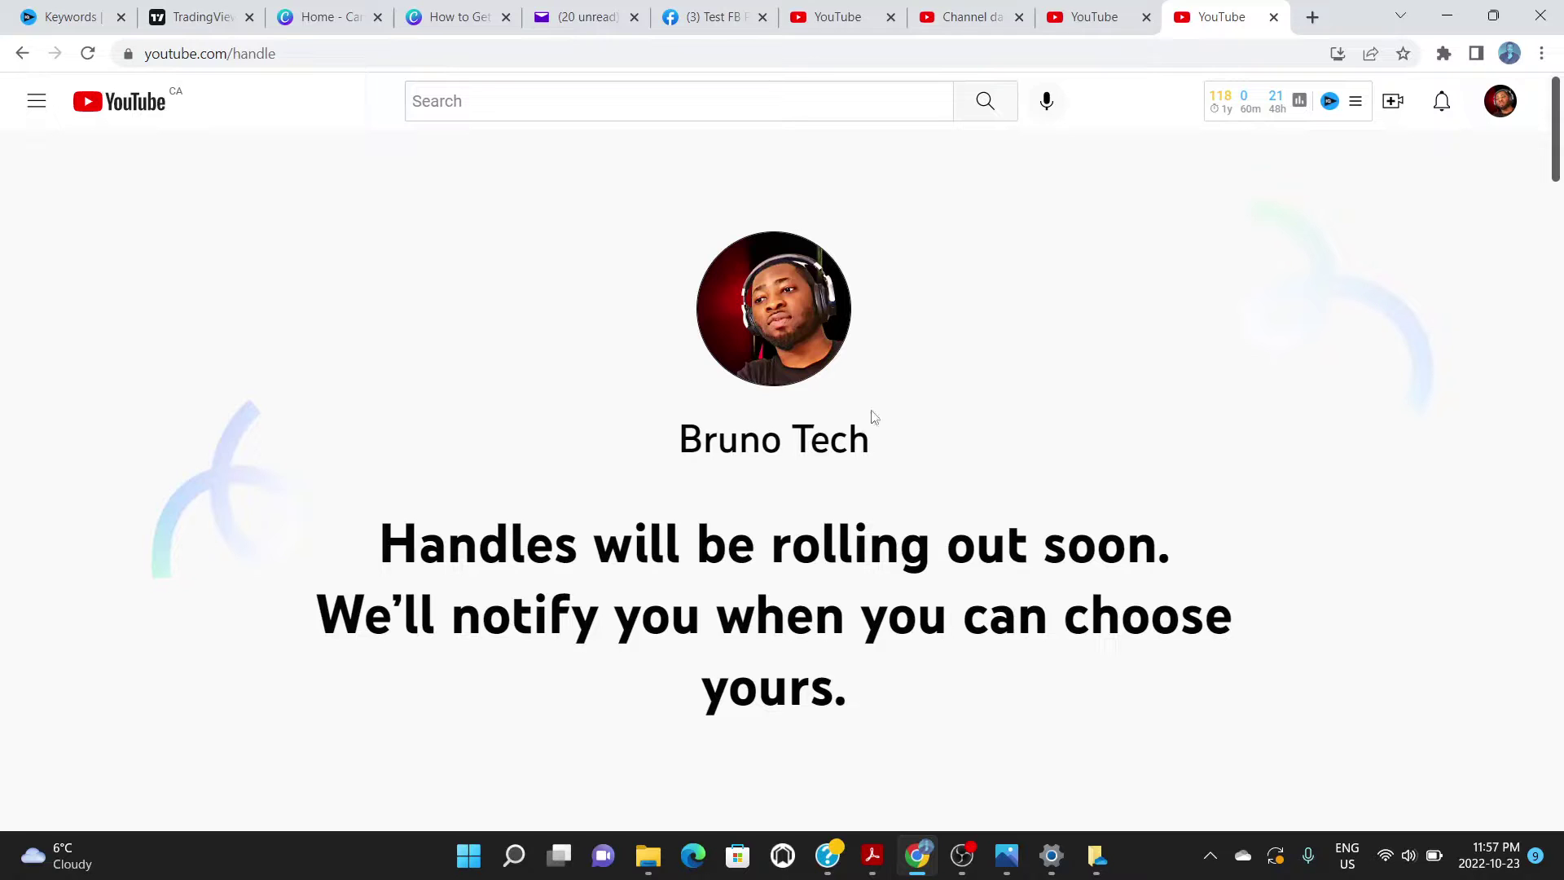
drag(1556, 169, 1557, 450)
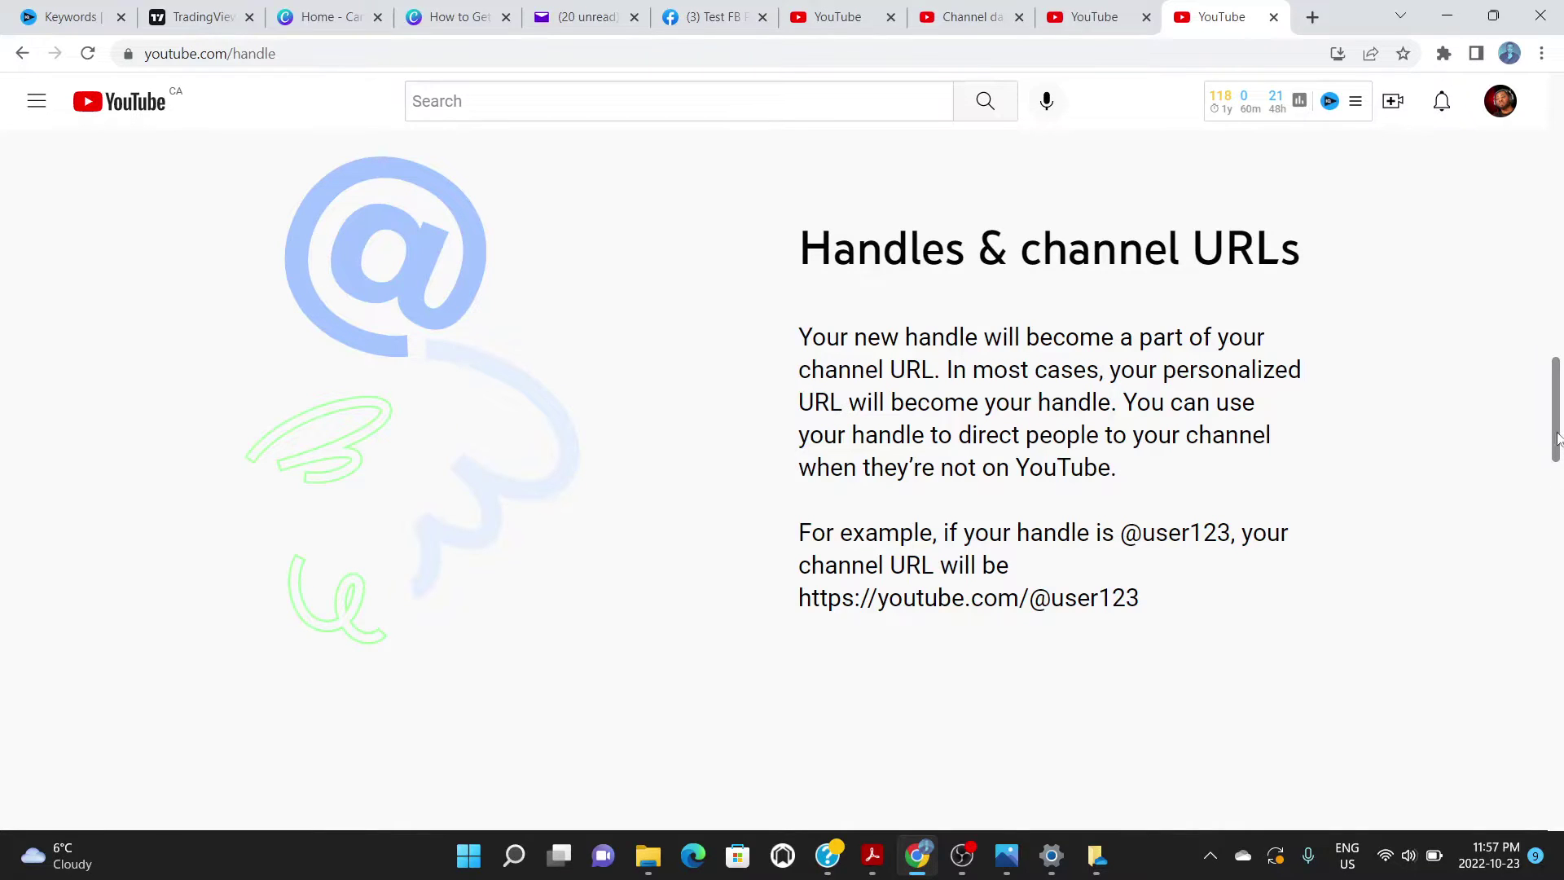
drag(1556, 438, 1556, 114)
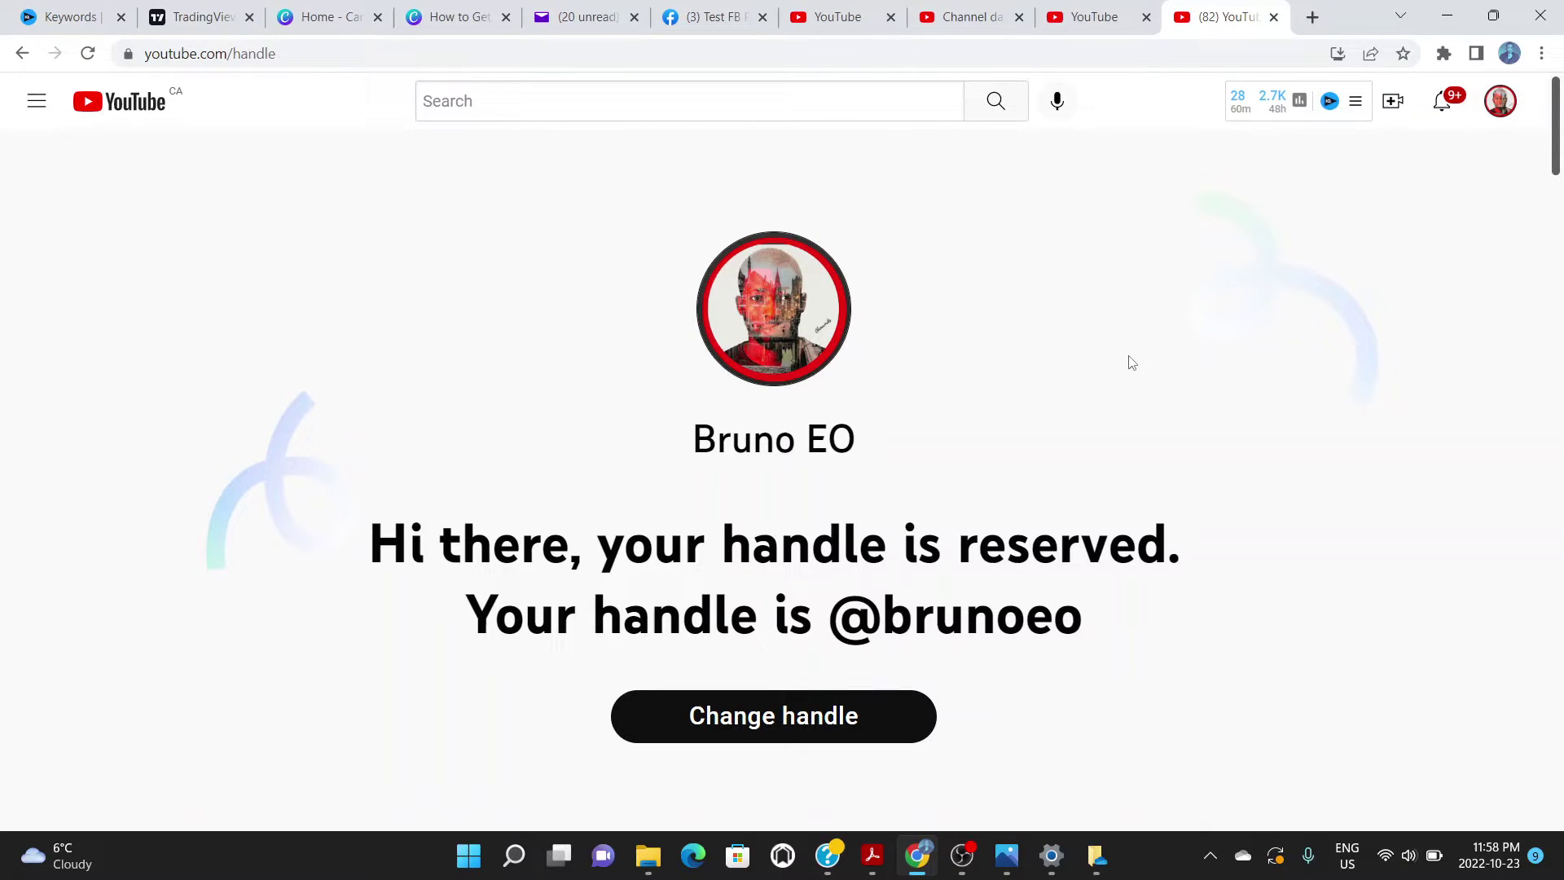
- Reload the handle page and review the channel's reserved handle and its additional channel URL
click(90, 55)
drag(1560, 157, 1560, 176)
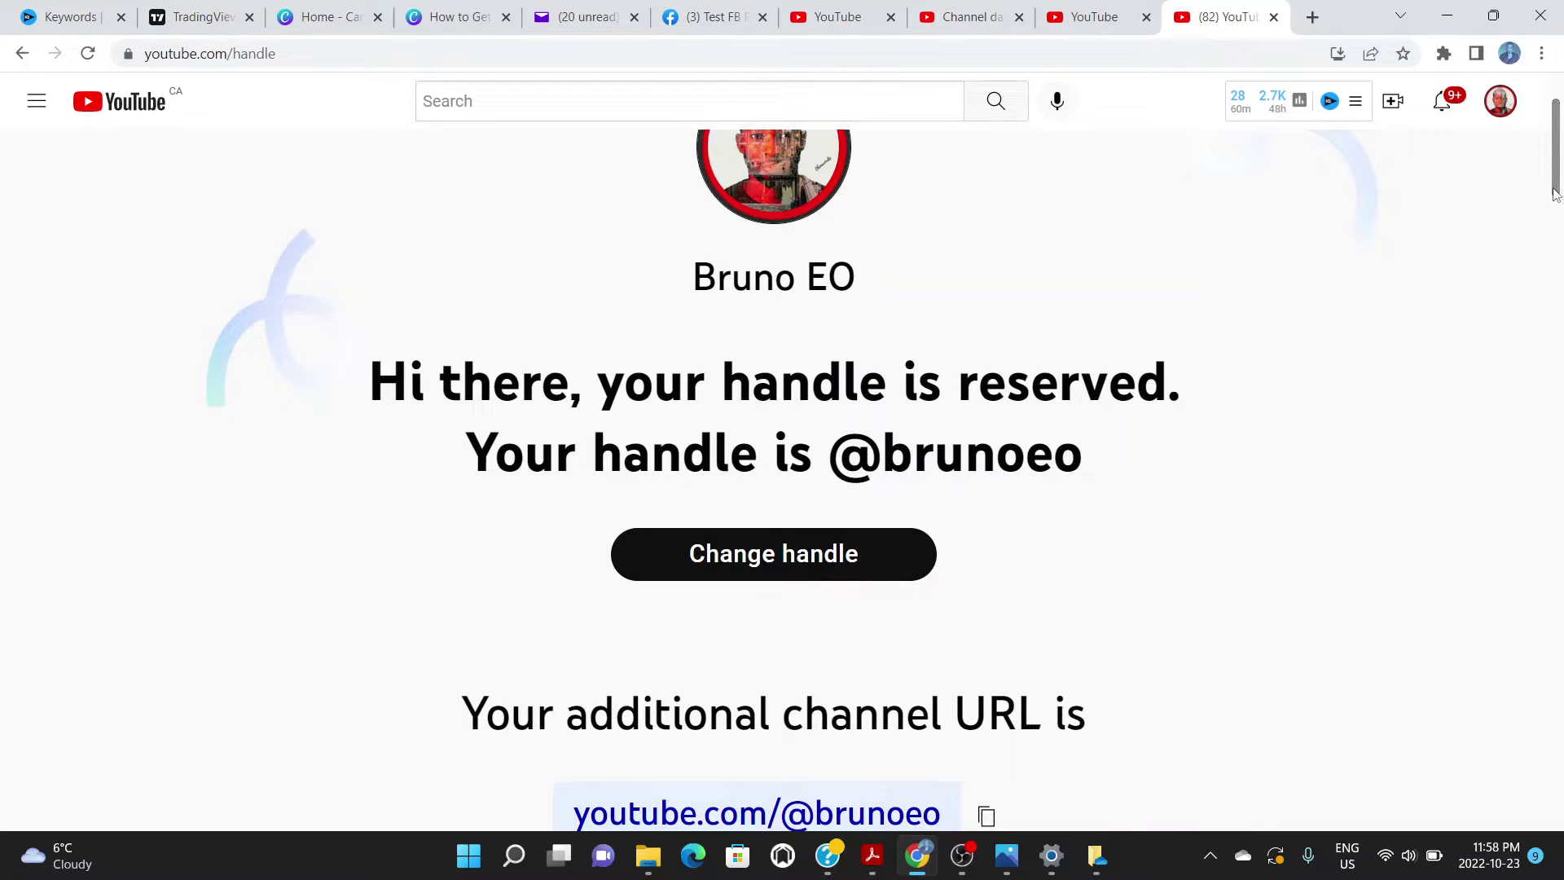
scroll(1556, 187, down, 2)
scroll(1556, 187, up, 1)
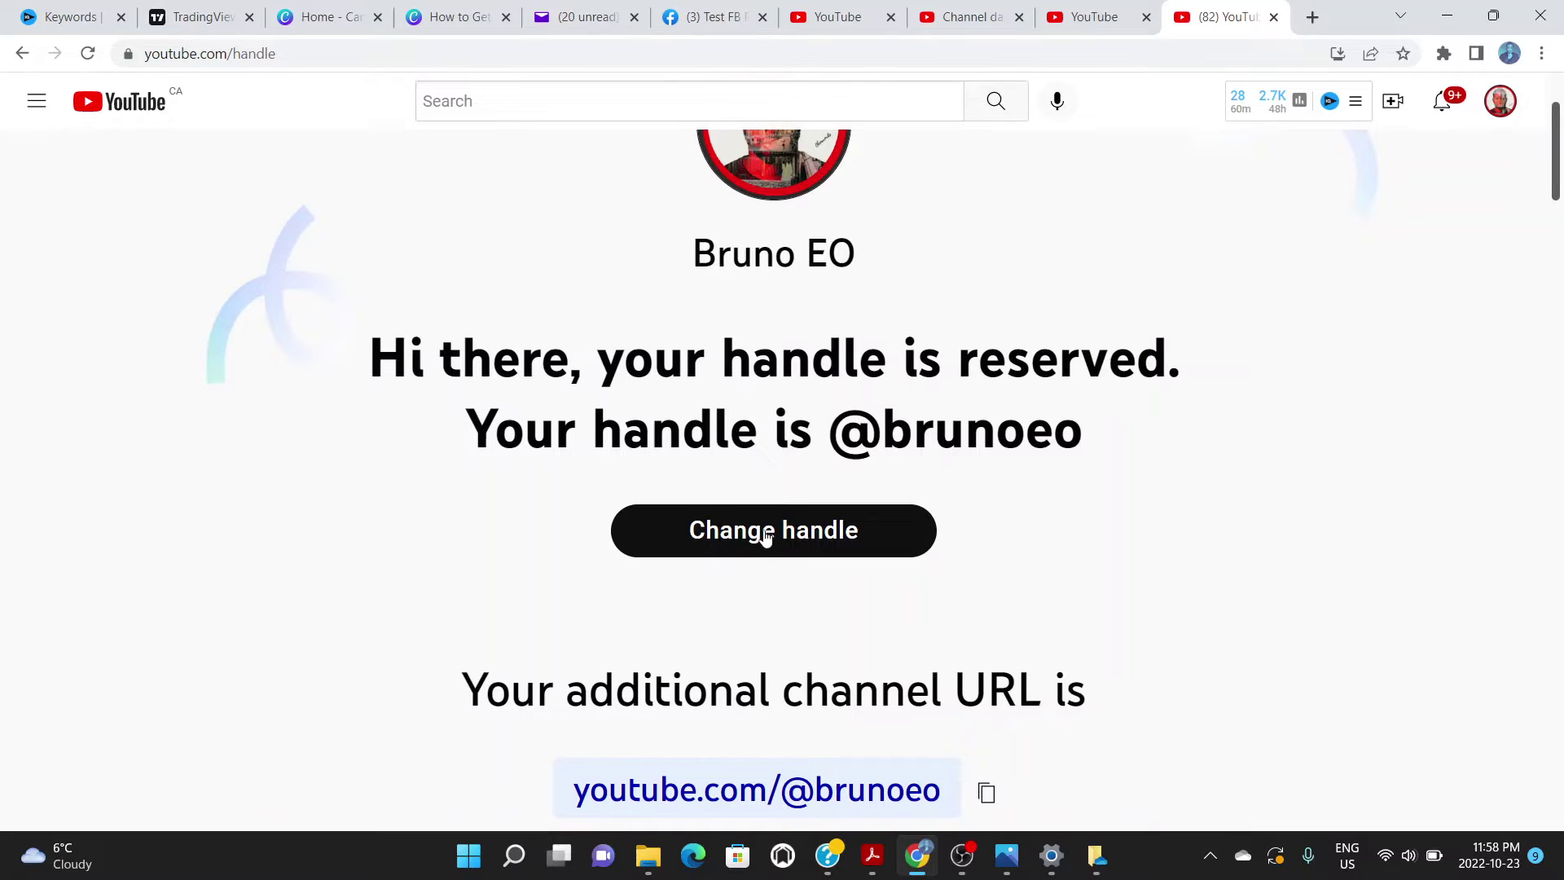
scroll(1559, 196, down, 2)
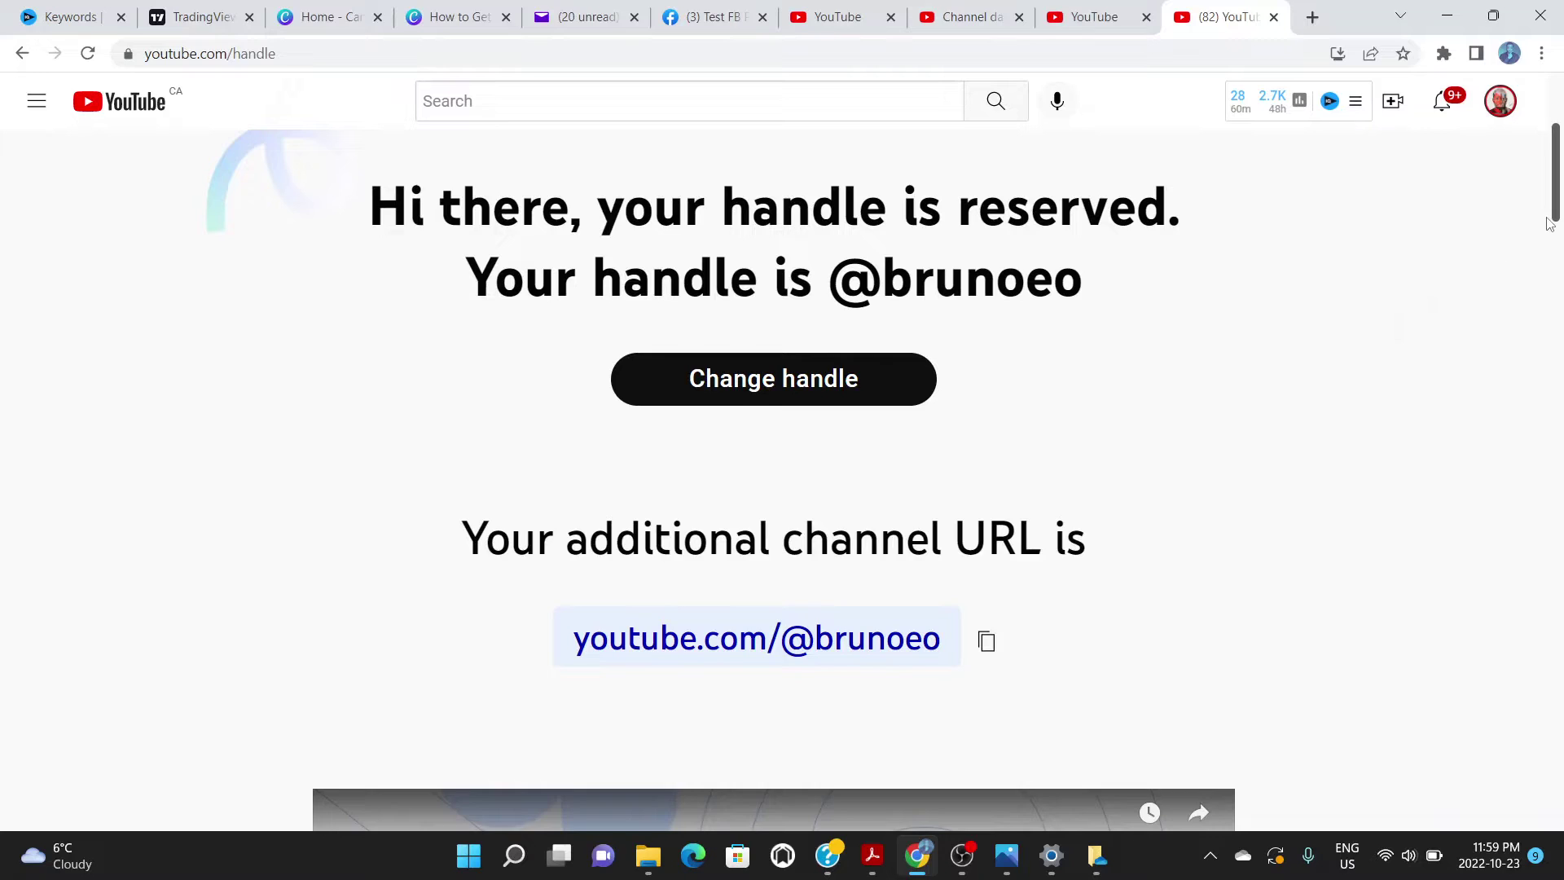
scroll(1554, 213, up, 1)
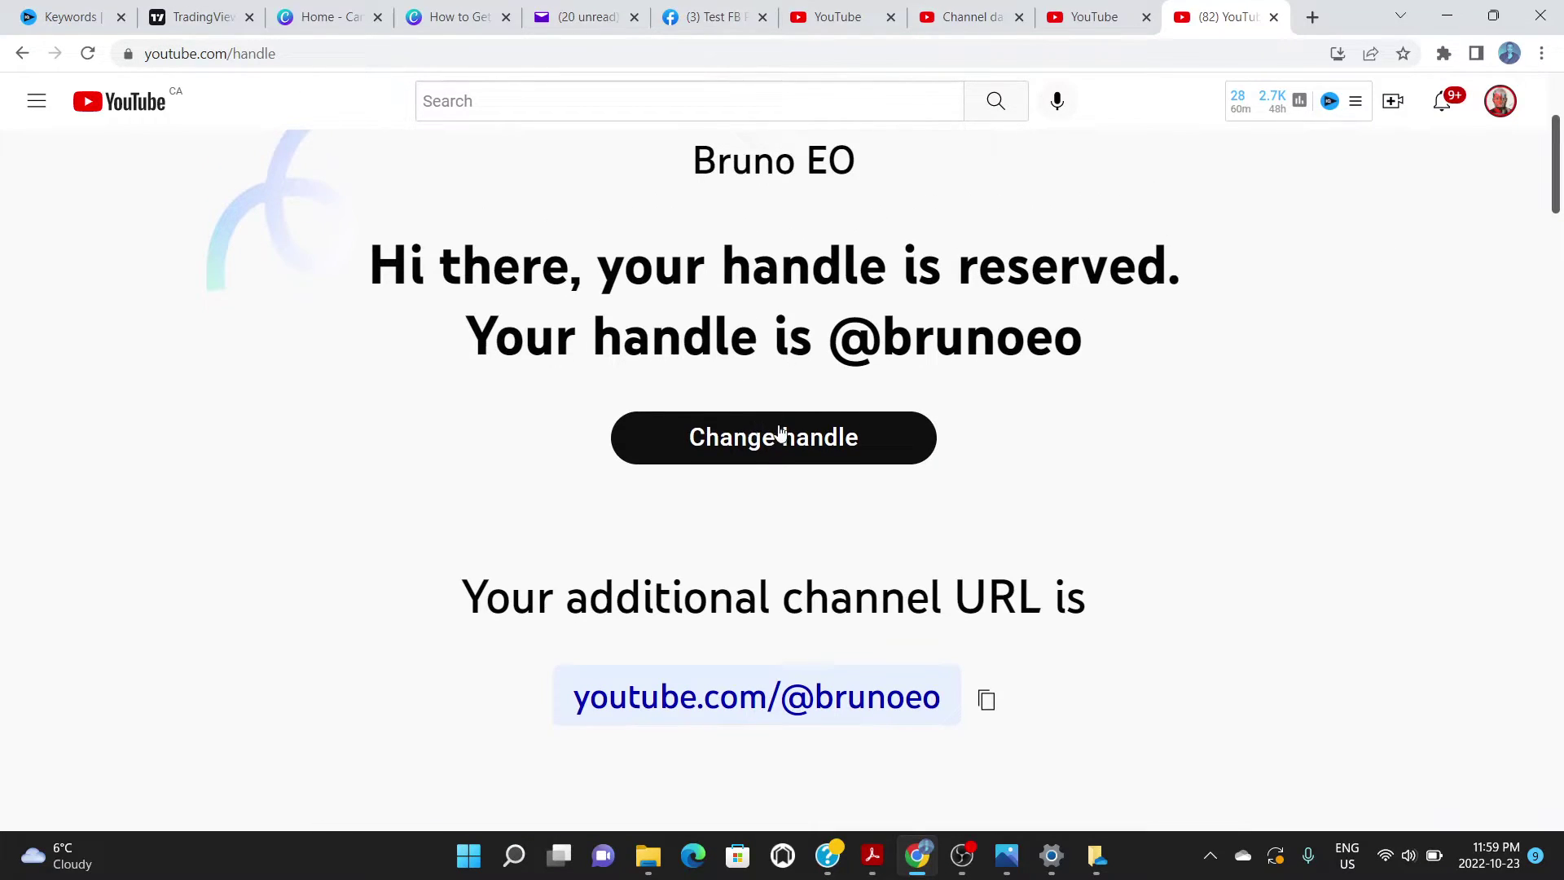
- Start changing the channel's reserved handle and enter testyoutube as the new handle to check its availability
click(757, 440)
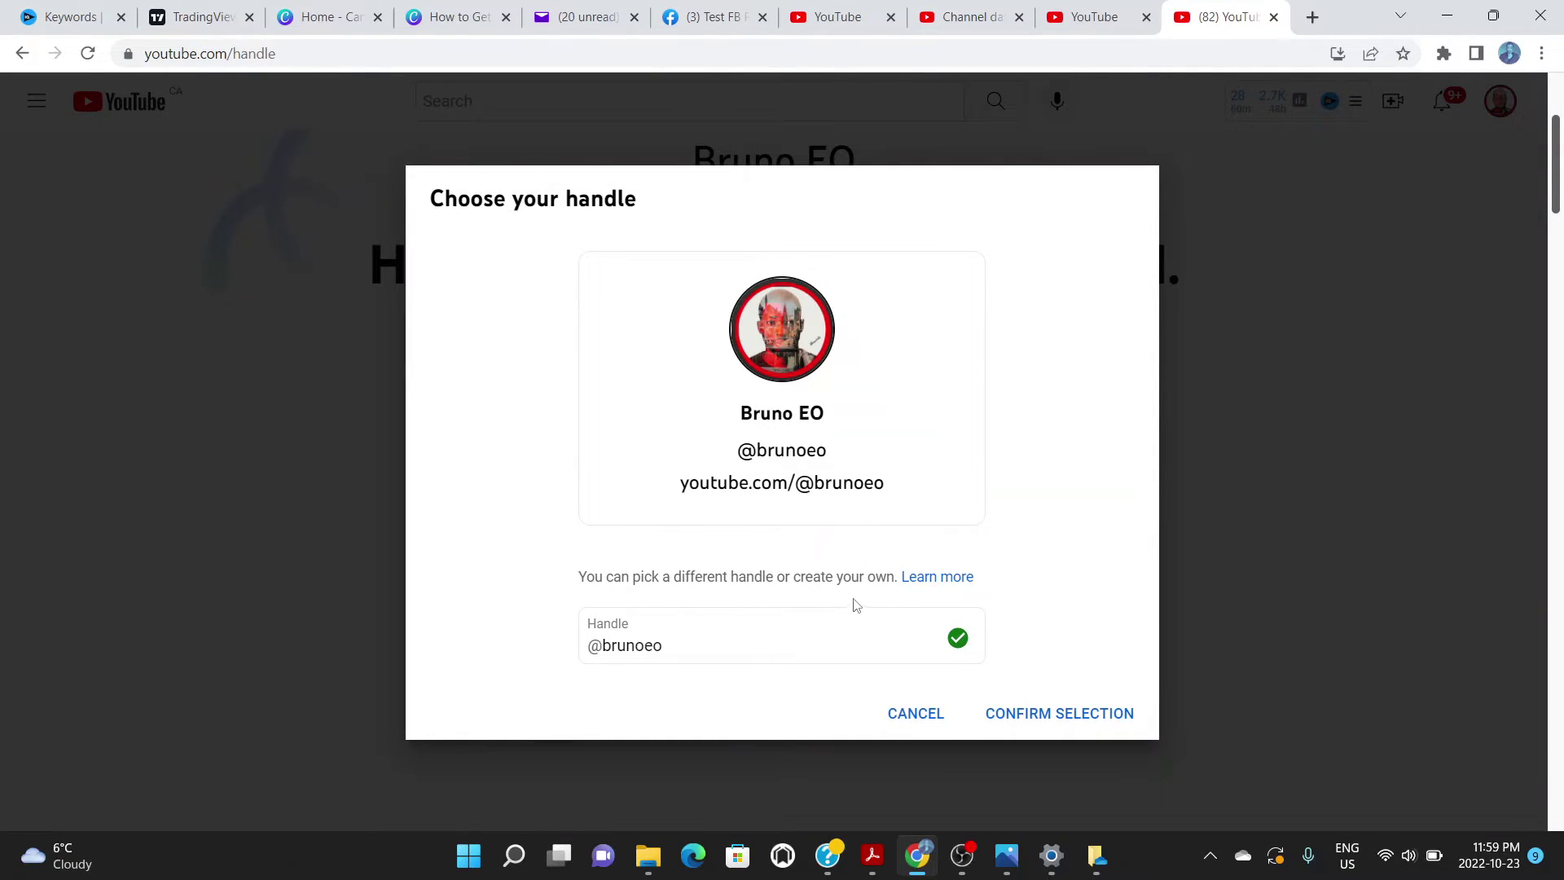
click(696, 636)
key(BackSpace)
key(BackSpace)
key(BackSpace)
key(BackSpace)
key(BackSpace)
key(BackSpace)
key(BackSpace)
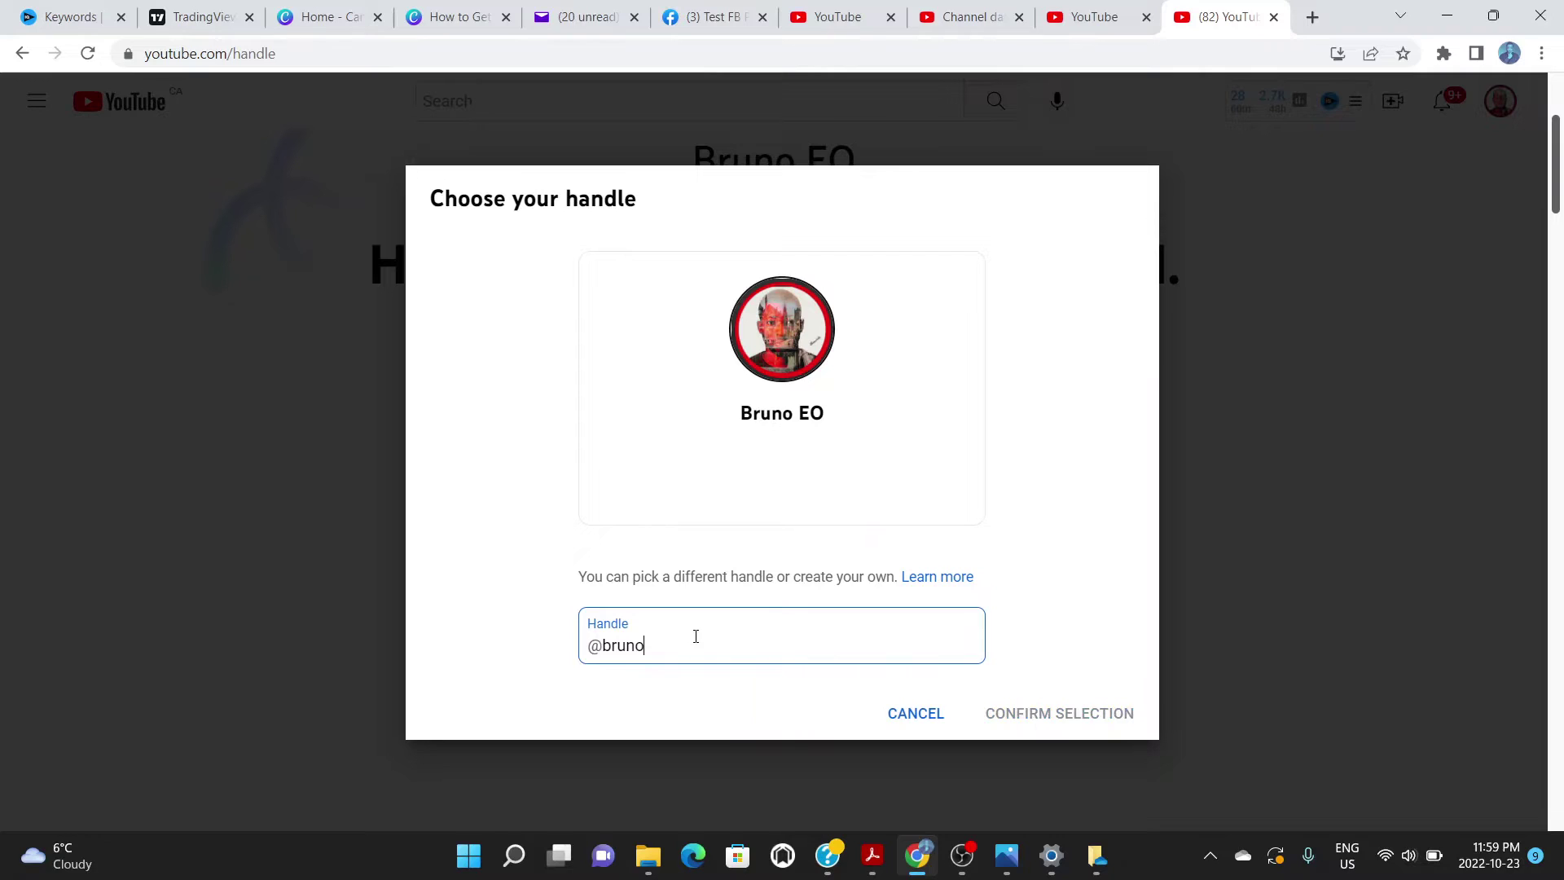
text(testyoutiub)
key(BackSpace)
key(BackSpace)
key(BackSpace)
text(i)
key(BackSpace)
text(ube)
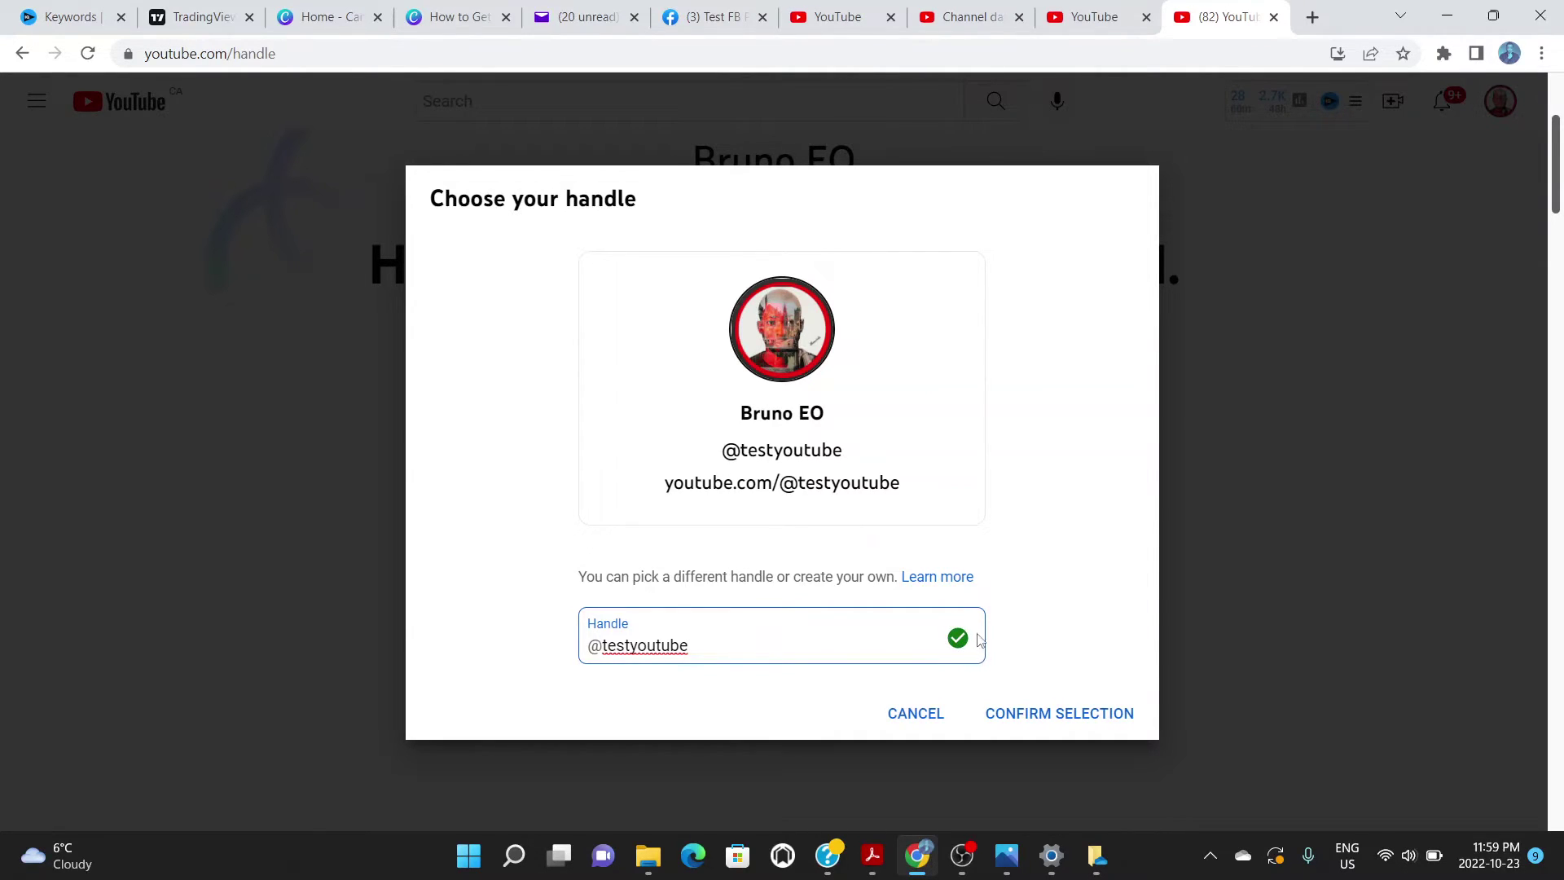
- Replace the handle entry with brunomars to check whether it can be used
key(BackSpace)
key(BackSpace)
key(BackSpace)
key(BackSpace)
key(BackSpace)
key(BackSpace)
key(BackSpace)
key(BackSpace)
key(BackSpace)
key(BackSpace)
key(BackSpace)
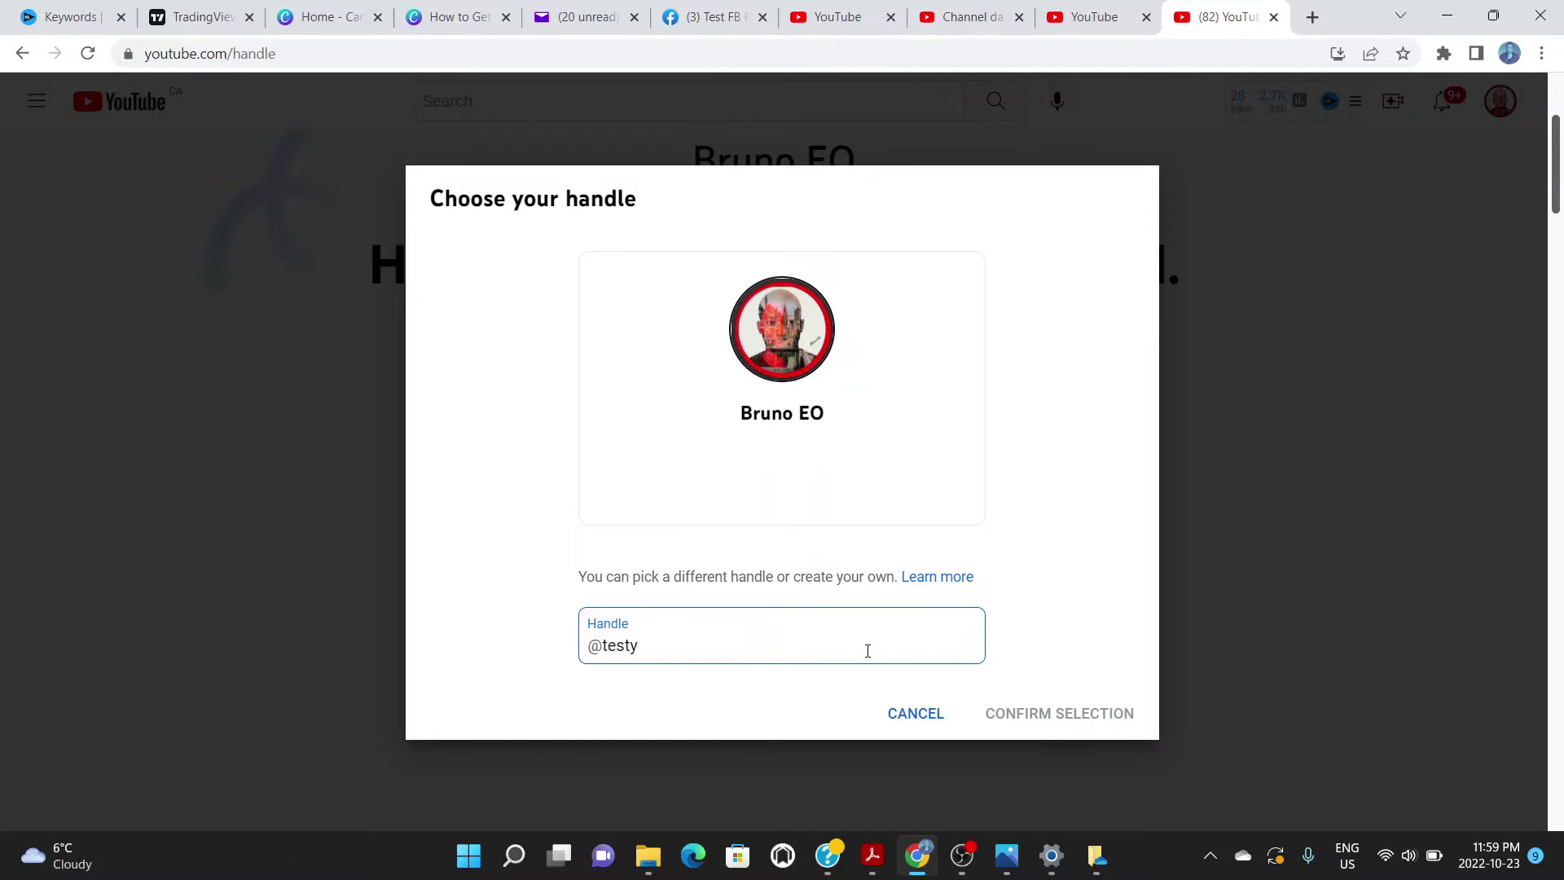
text(brunomars)
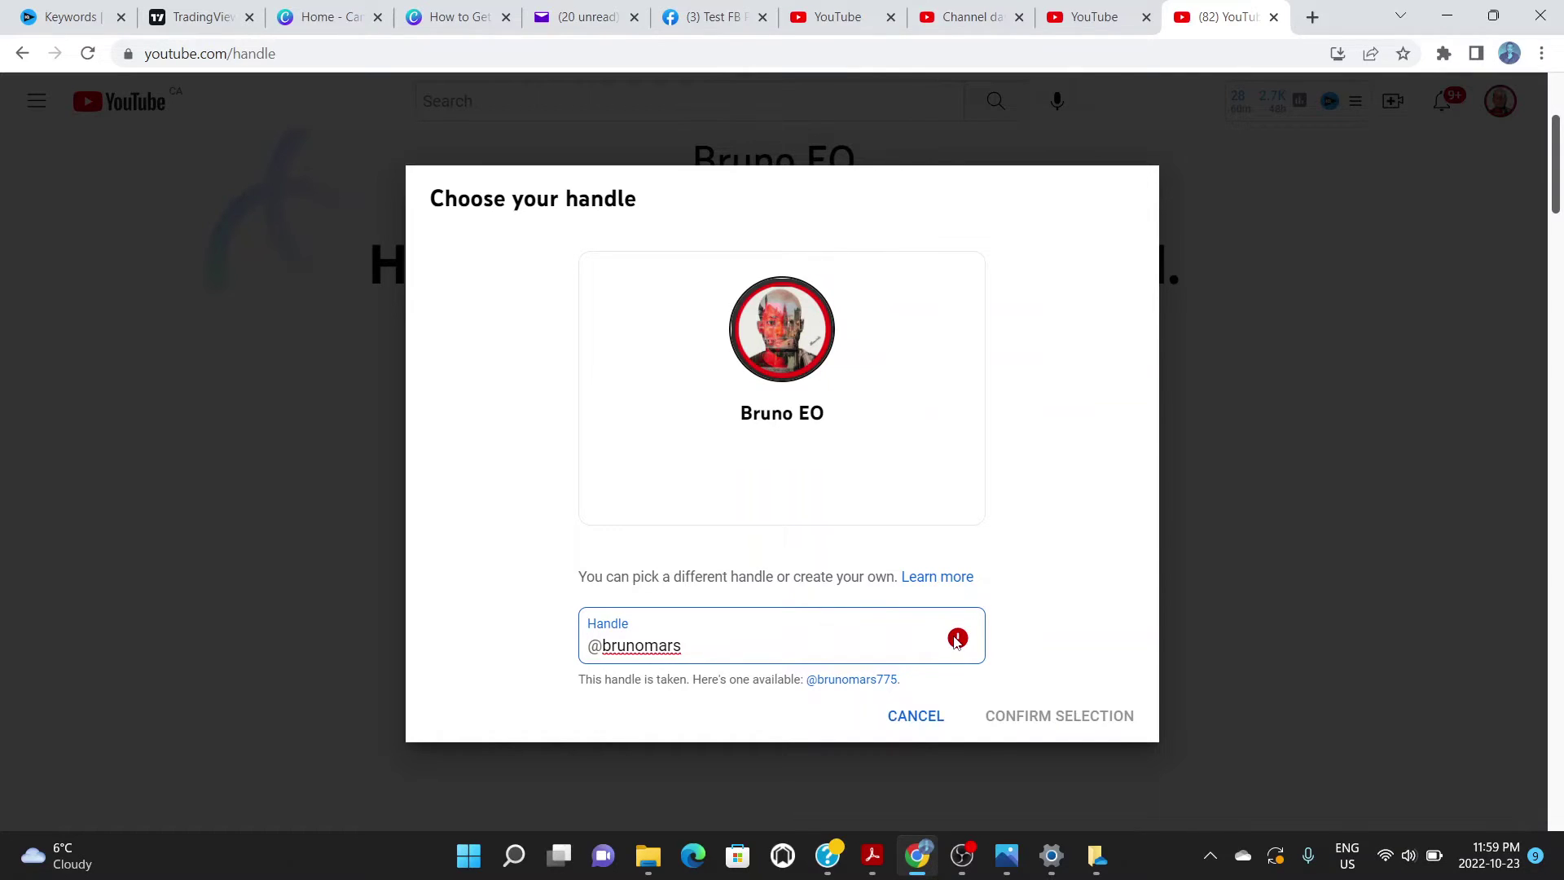
- Try bruno38383847 as the handle instead
key(BackSpace)
key(BackSpace)
key(BackSpace)
key(BackSpace)
key(BackSpace)
key(BackSpace)
key(BackSpace)
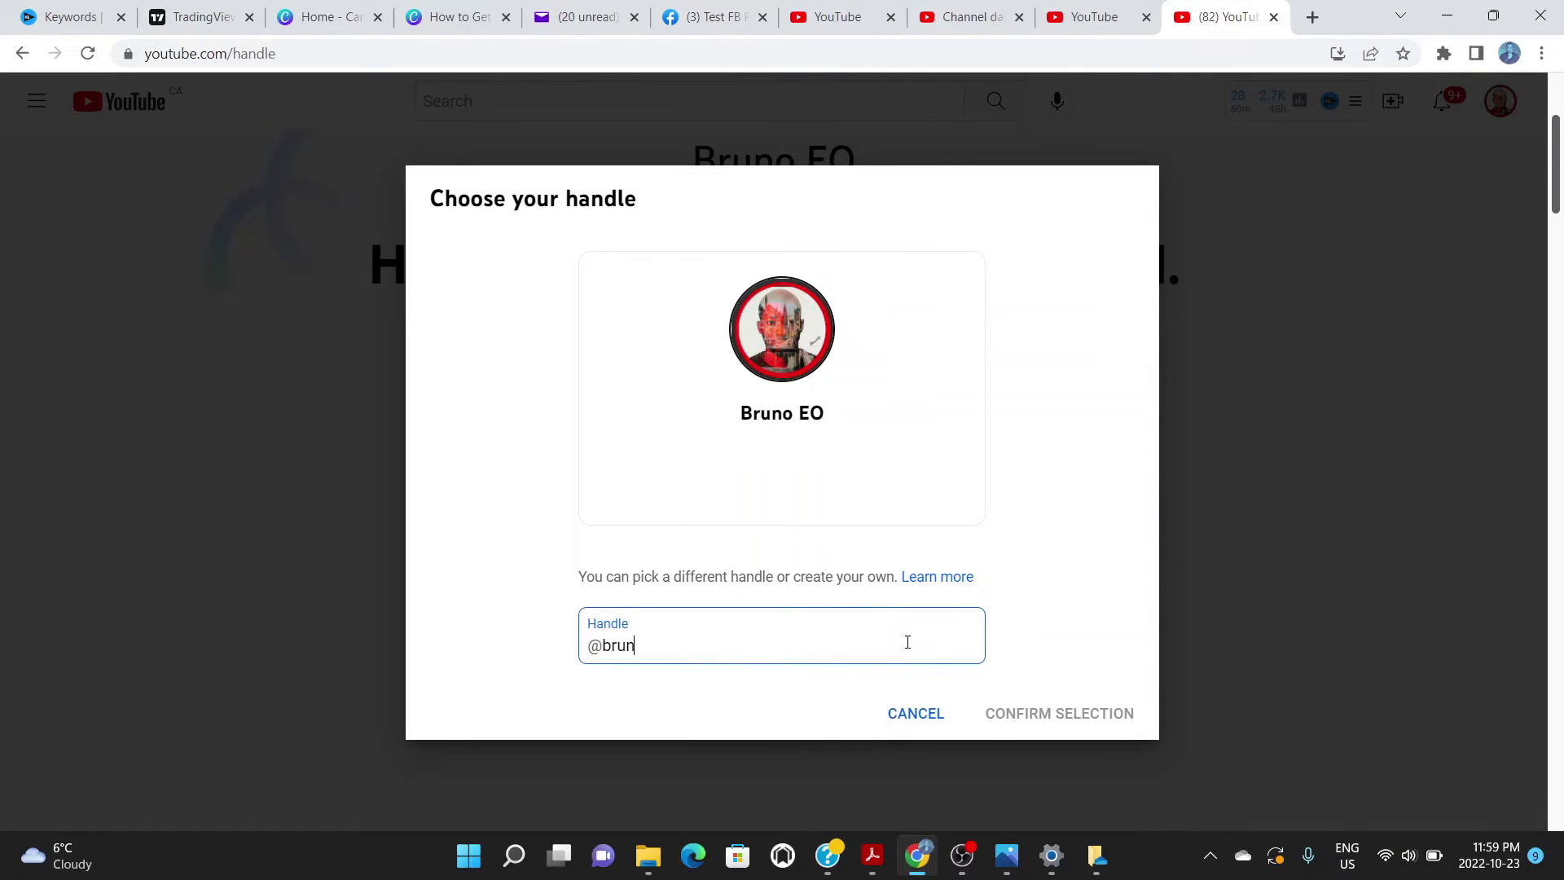
text(uno3838383)
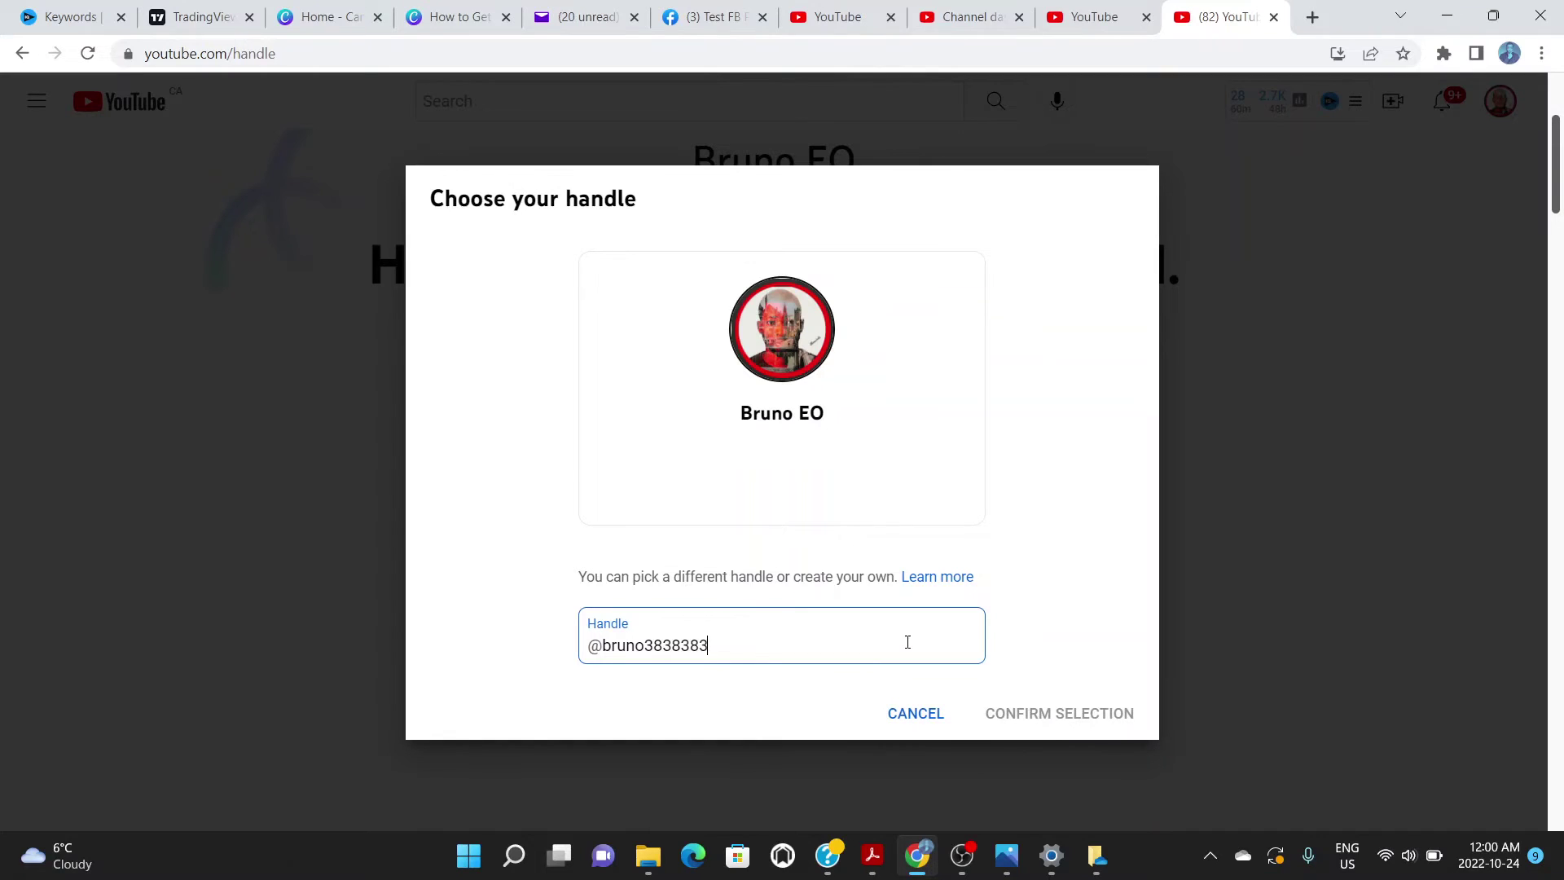
key(BackSpace)
text(47)
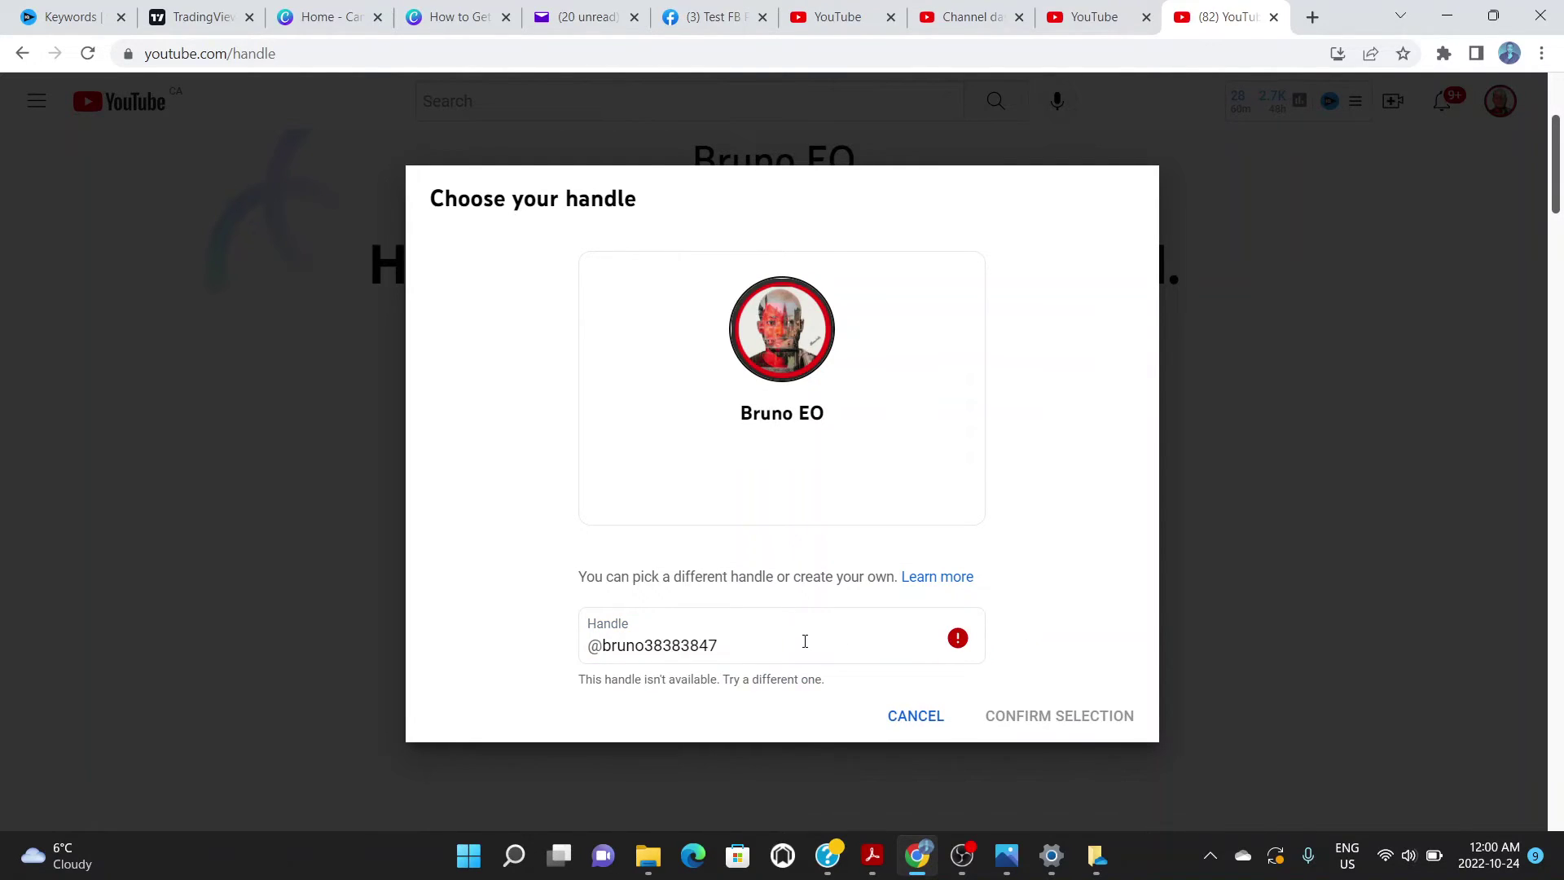
- Clear the handle entry and enter testyt, extending it with the digits 78
click(802, 642)
key(BackSpace)
key(BackSpace)
key(BackSpace)
key(BackSpace)
key(BackSpace)
key(BackSpace)
key(BackSpace)
key(BackSpace)
key(BackSpace)
key(BackSpace)
key(BackSpace)
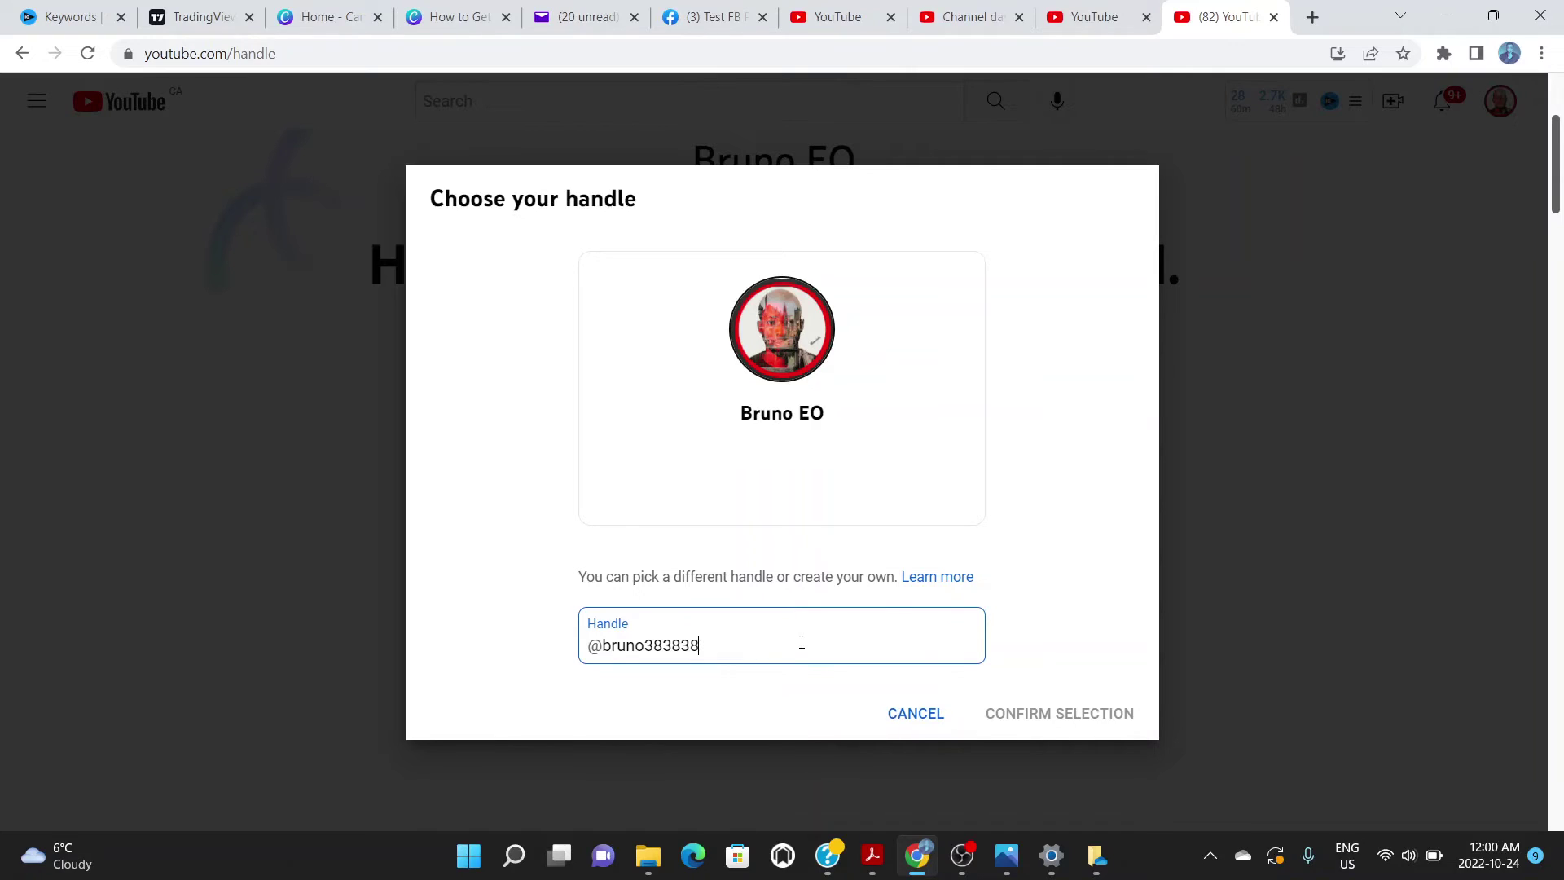
key(BackSpace)
key(BackSpace)
text(testyt)
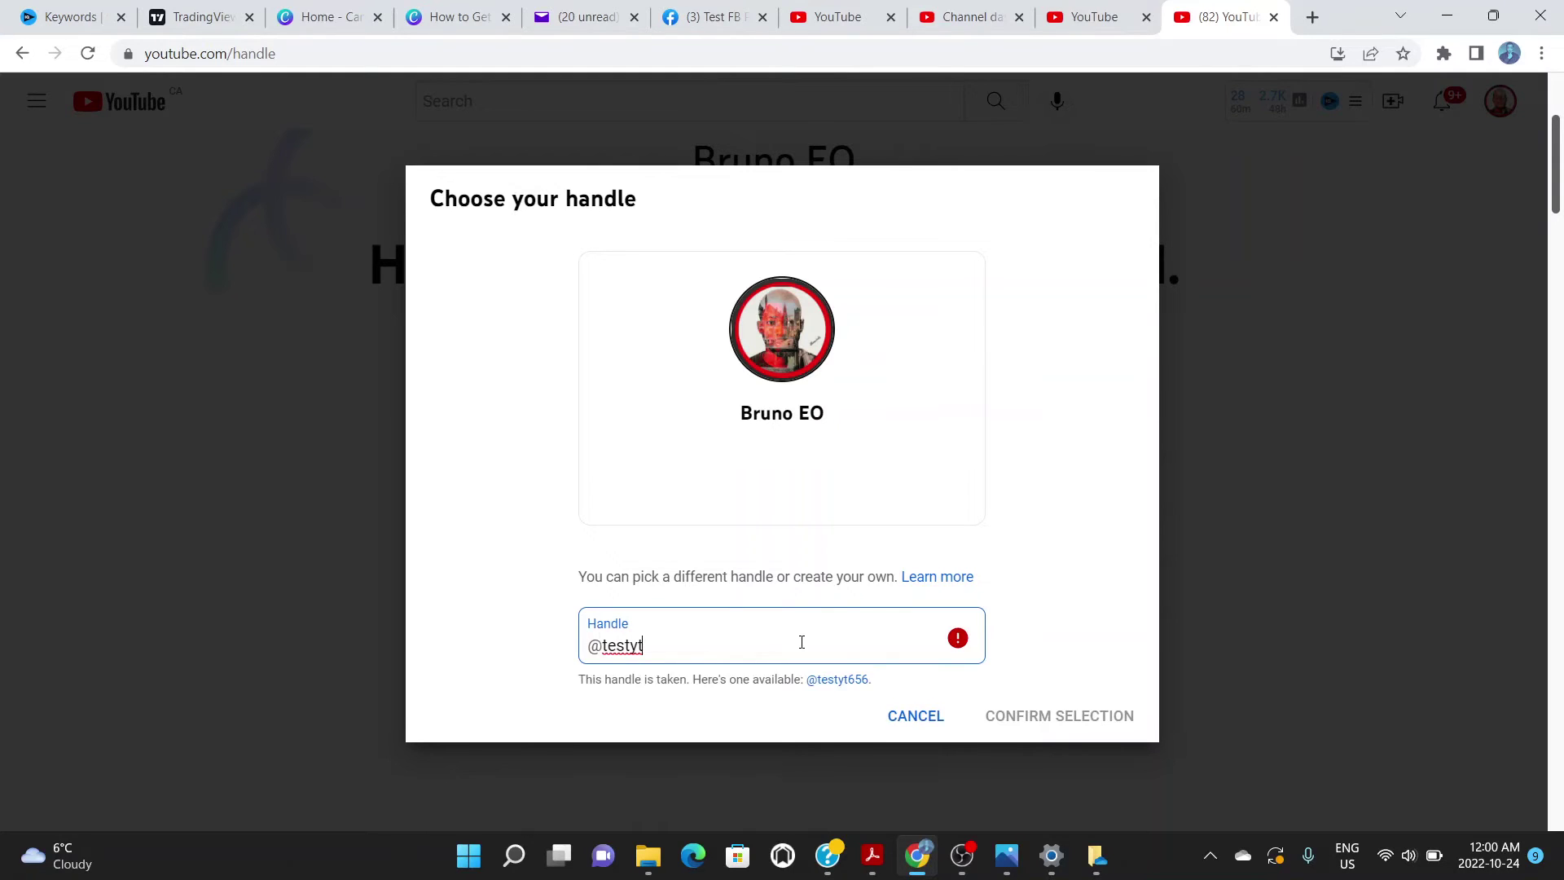
text(78)
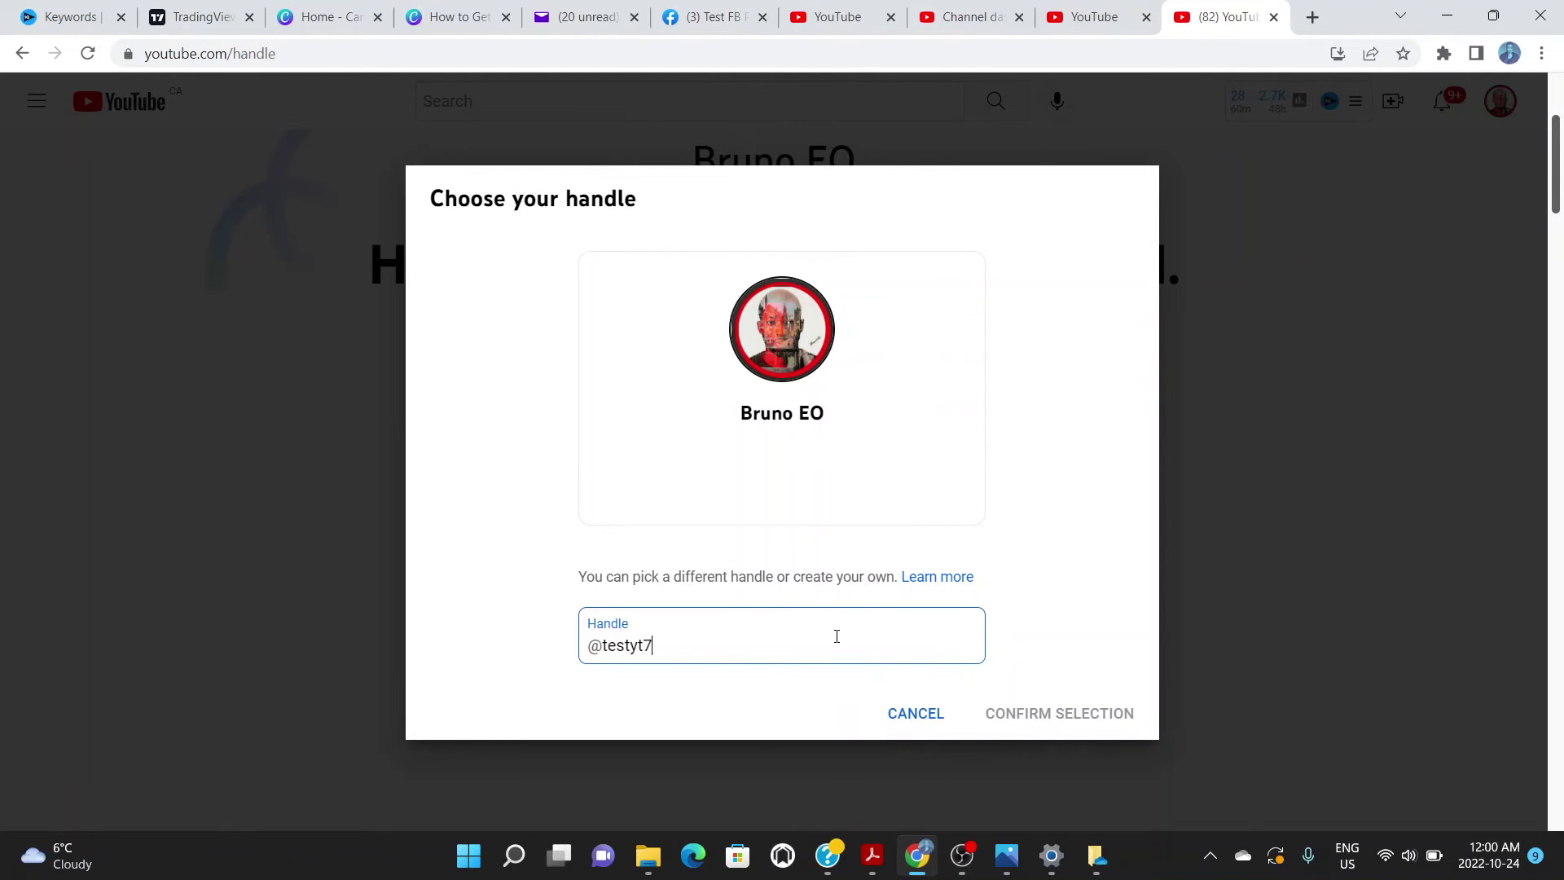